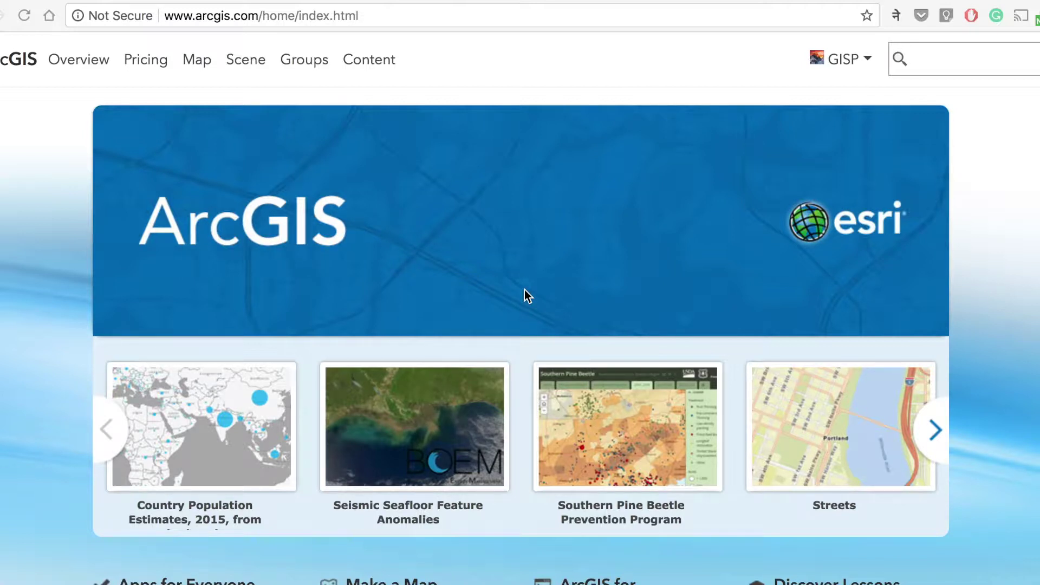
Start a new untitled map that shows the default North America basemap
mouse_move(567, 579)
click(195, 66)
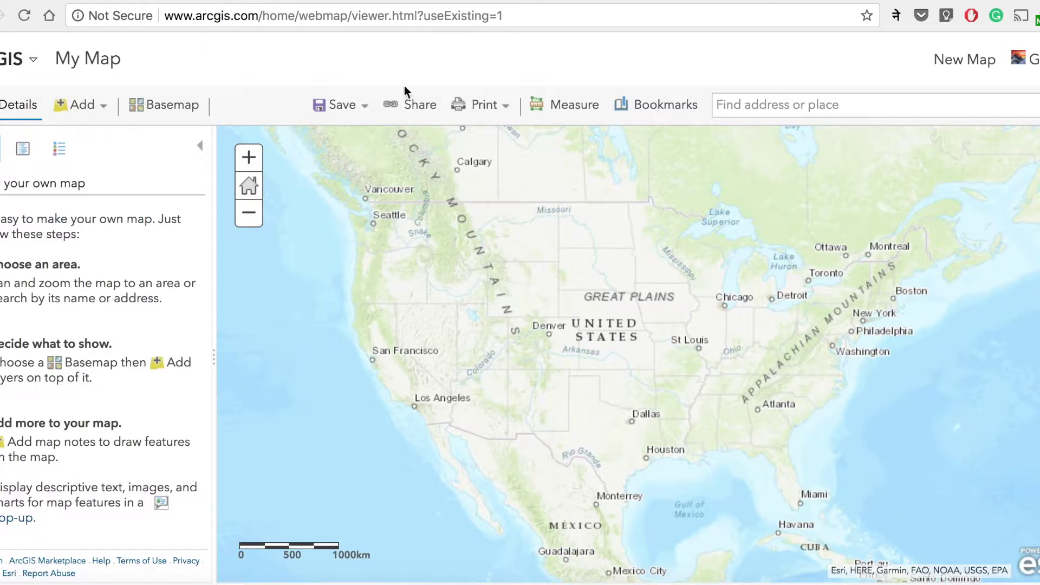
Search for 'hawaii' and go to Hawaii, USA, dismissing the result popup
click(827, 104)
text(hawaii)
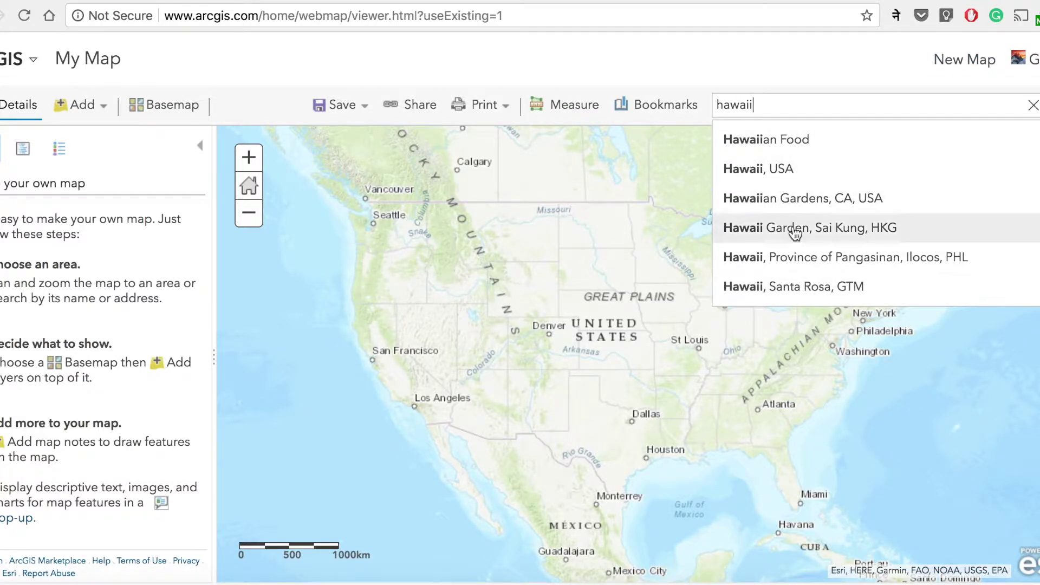
click(806, 169)
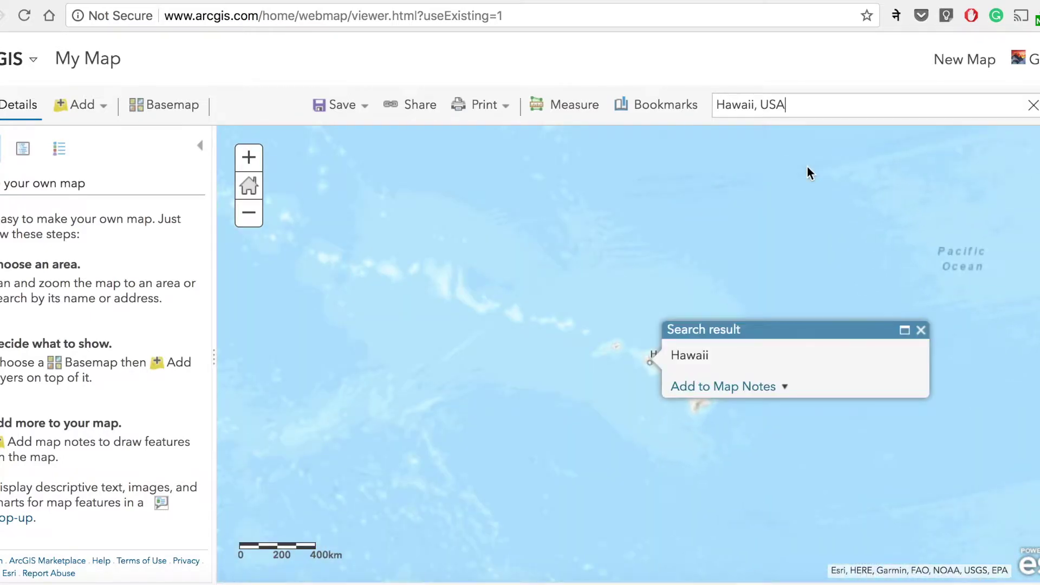
click(921, 331)
Zoom and pan to centre the Hawaiian island chain, then bring up the shelters spreadsheet in Excel
scroll(720, 362, up, 2)
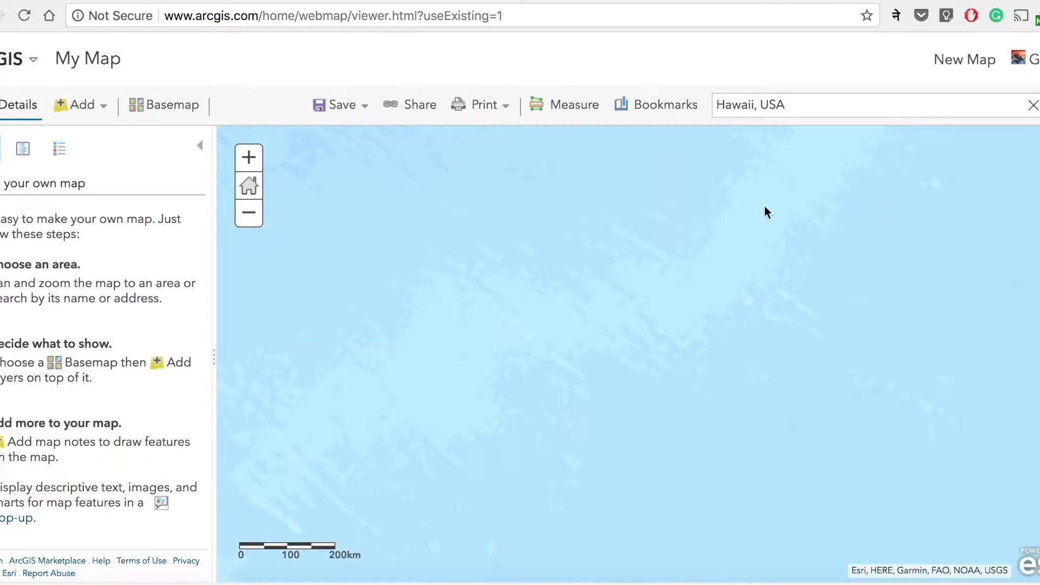
click(1035, 105)
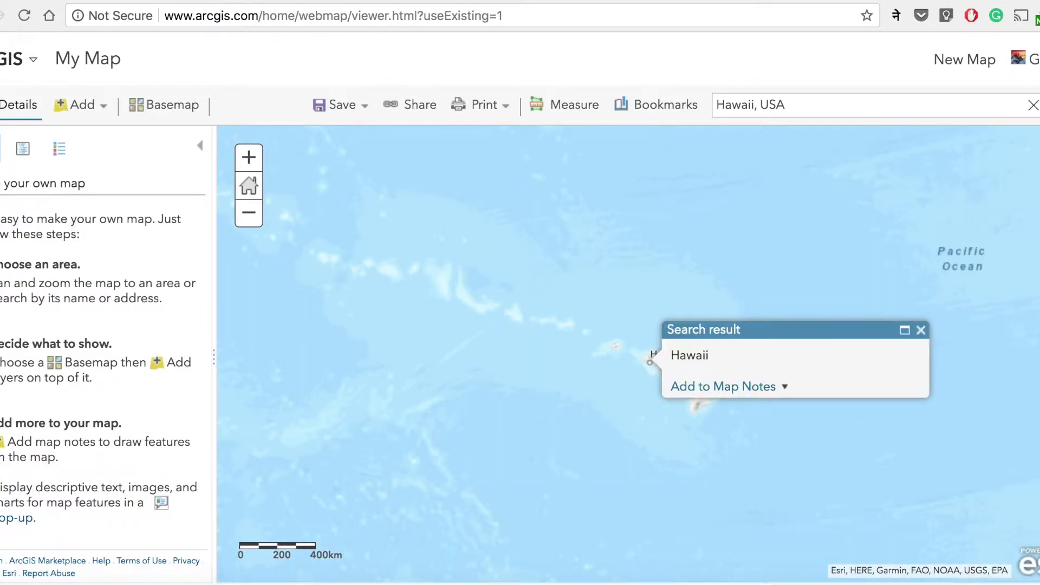
click(921, 331)
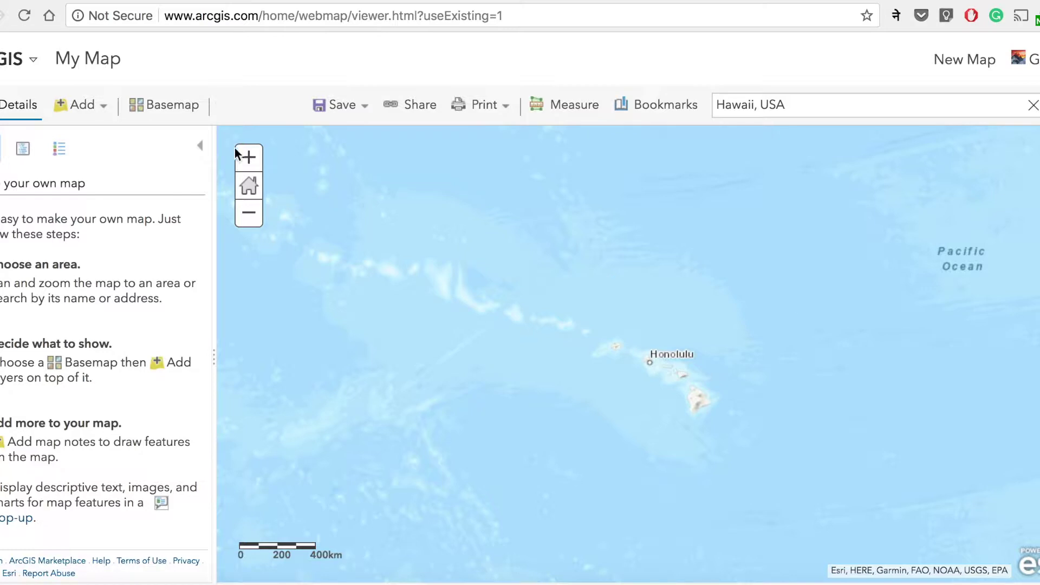
click(249, 162)
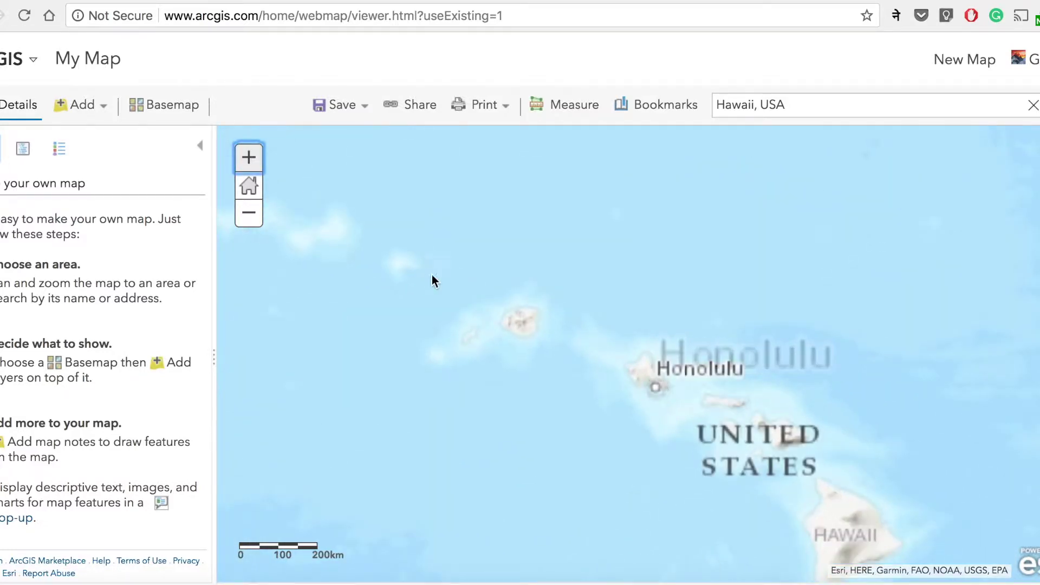
drag(440, 289, 398, 232)
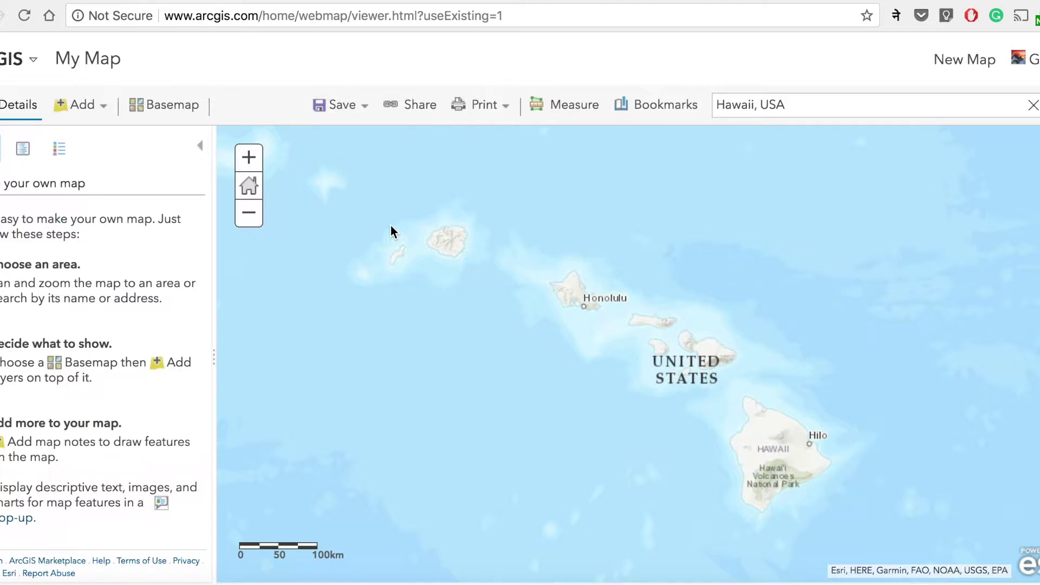
click(777, 573)
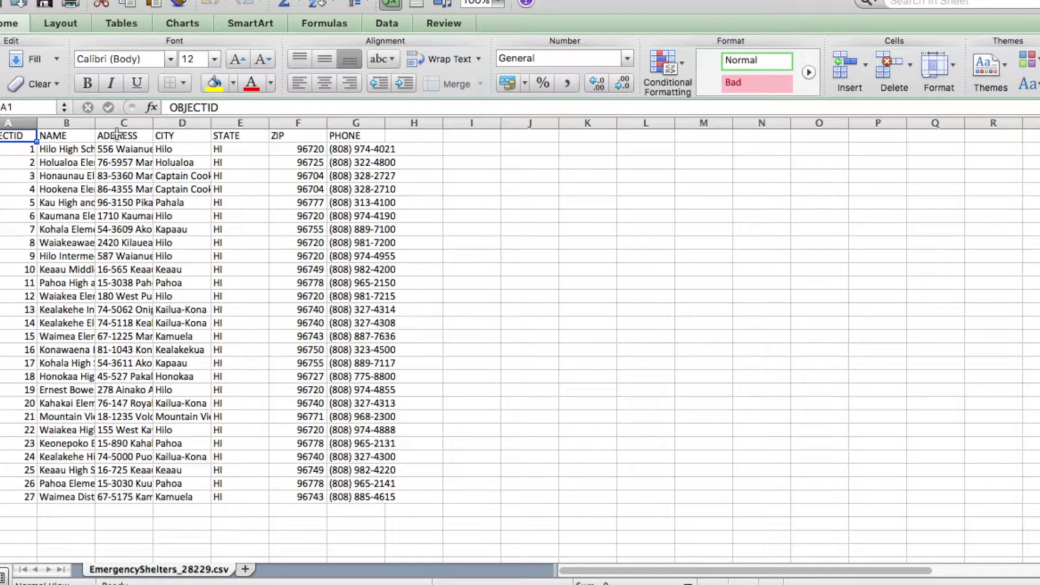
Widen Excel column B (NAME) so the full shelter school names are visible
drag(95, 125, 460, 123)
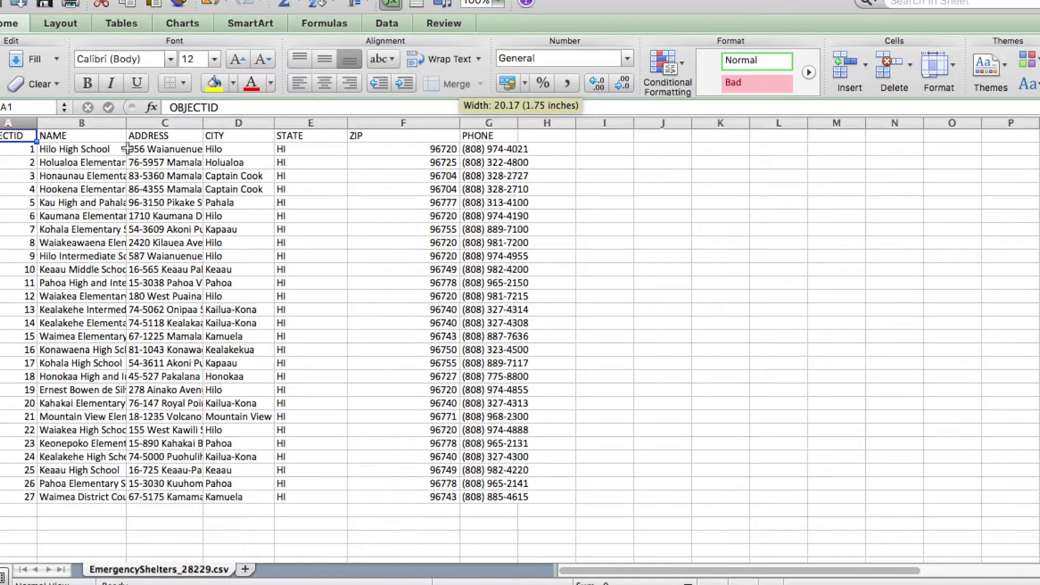
drag(126, 124, 192, 124)
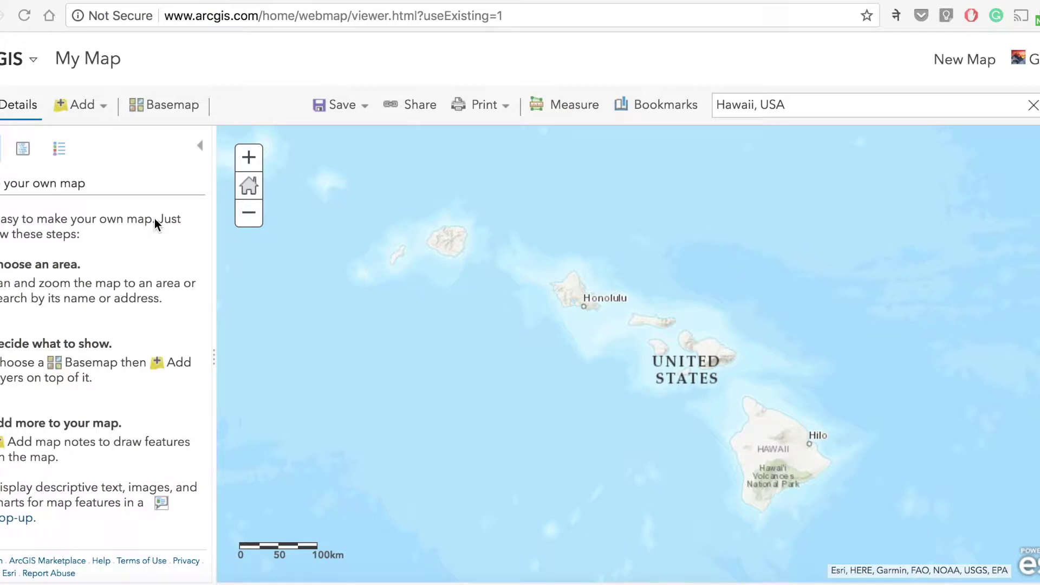
Open the Add Layer from File dialog from the Add menu
click(92, 110)
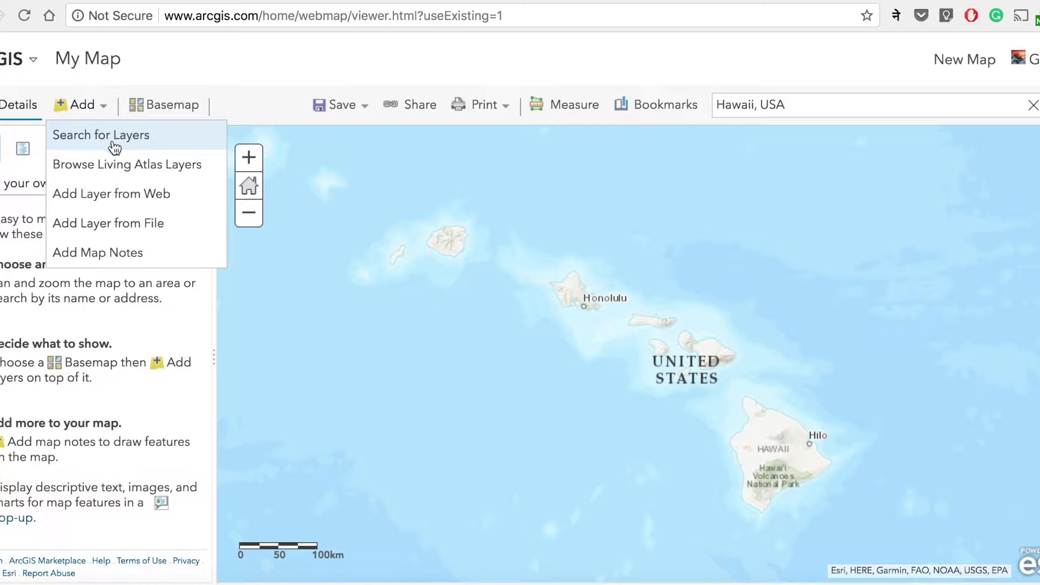
click(118, 230)
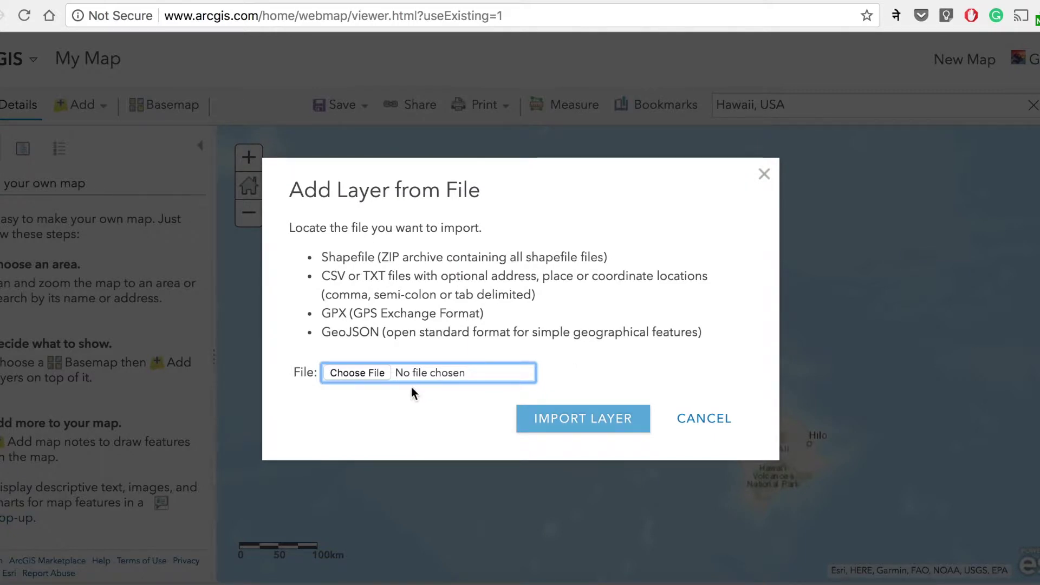
Import EmergencyShelters_28229.csv from the Desktop as a new layer
click(379, 374)
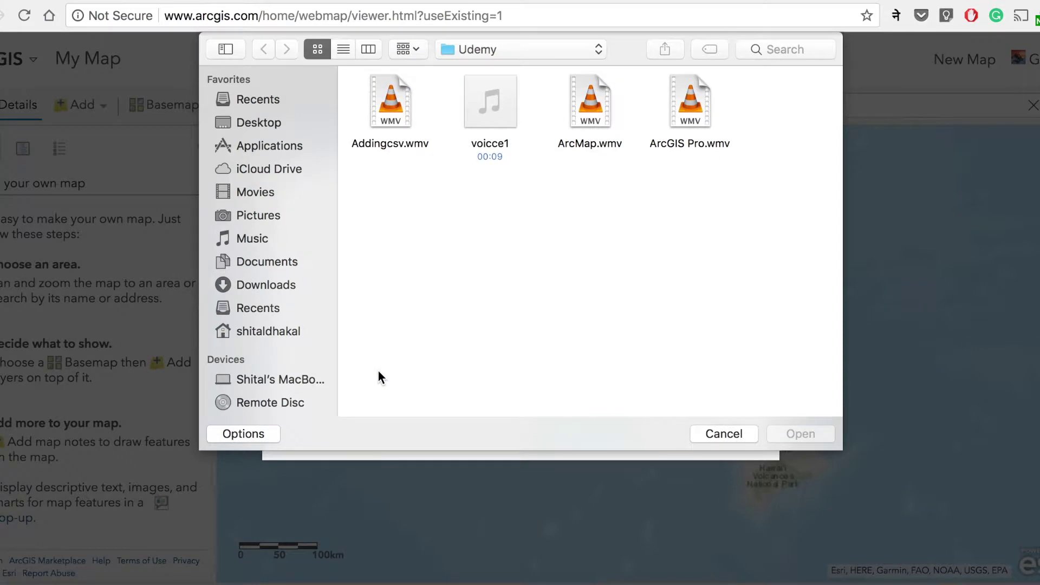
click(271, 122)
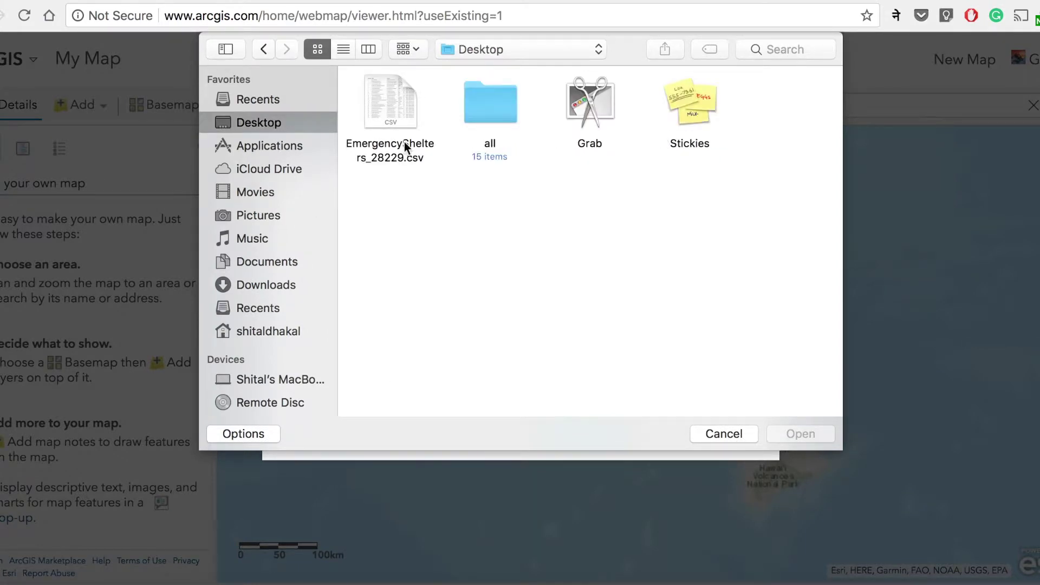
double_click(400, 101)
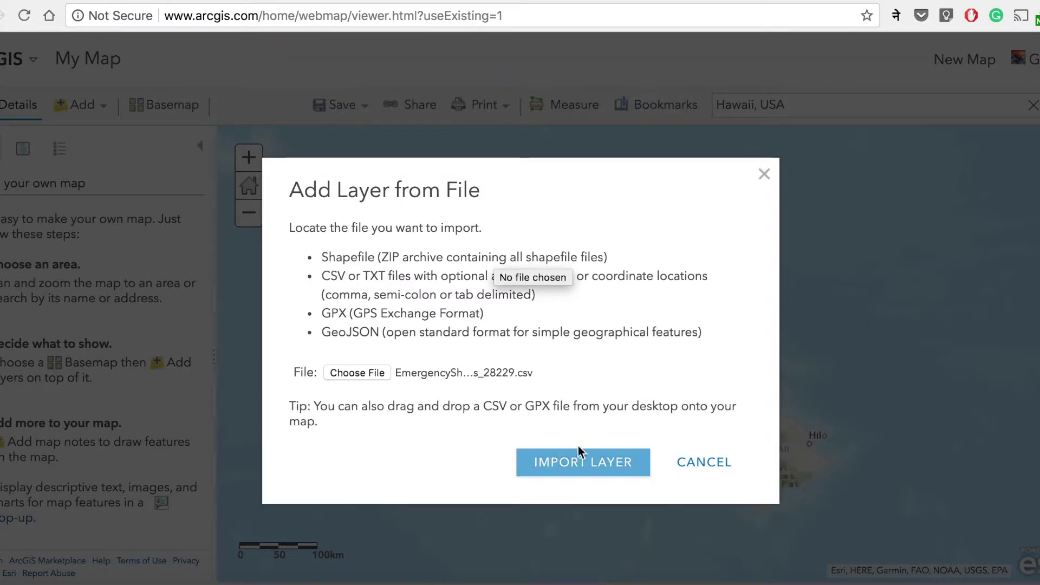
click(575, 466)
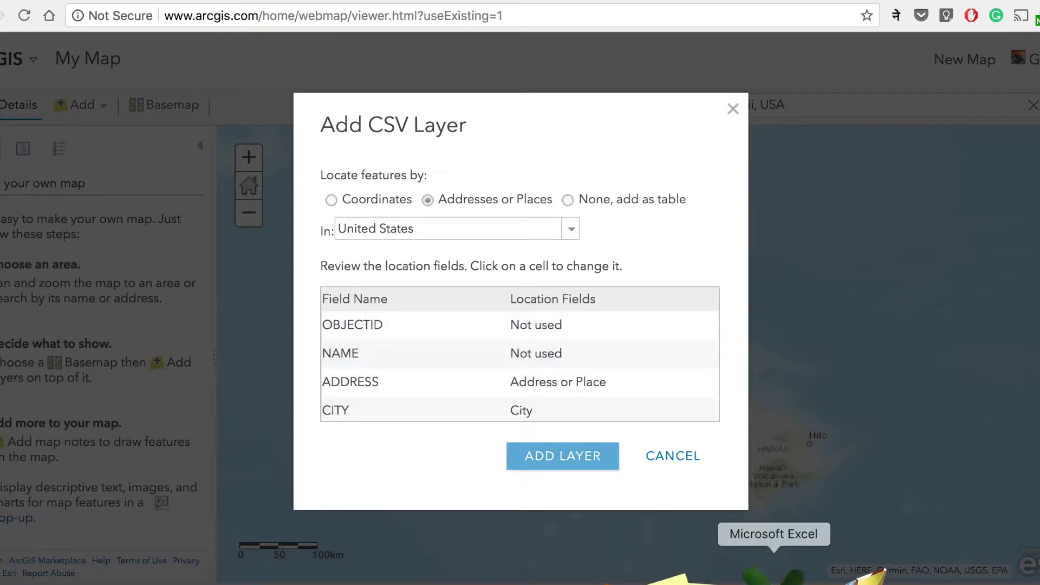
click(774, 573)
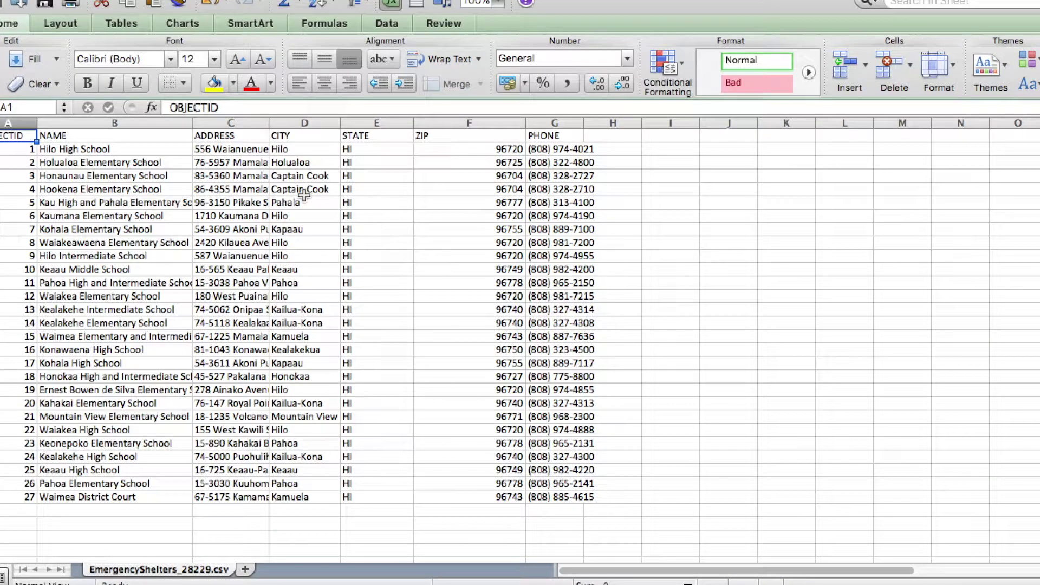
click(245, 123)
click(293, 122)
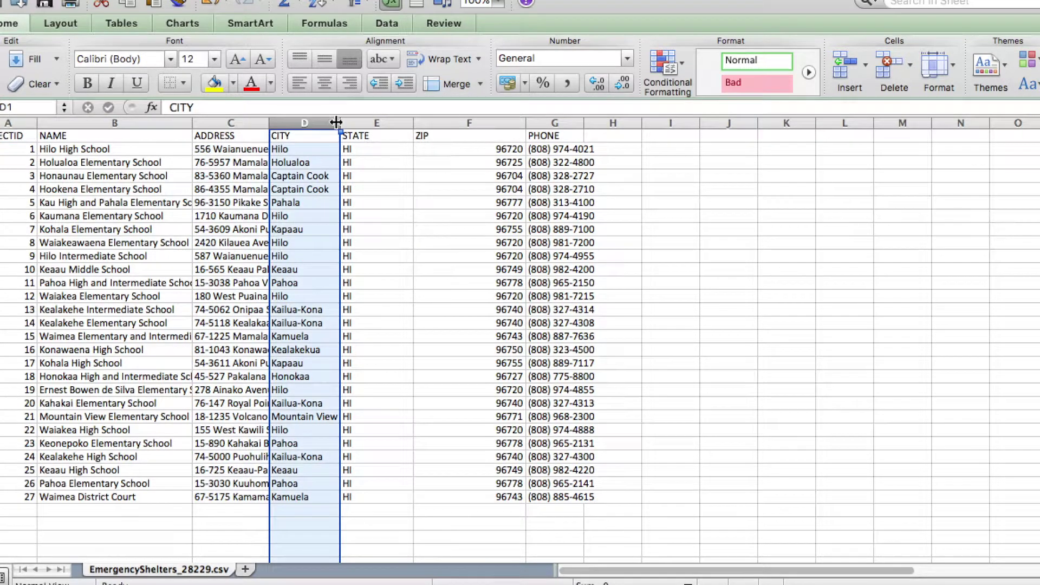
click(356, 122)
click(454, 124)
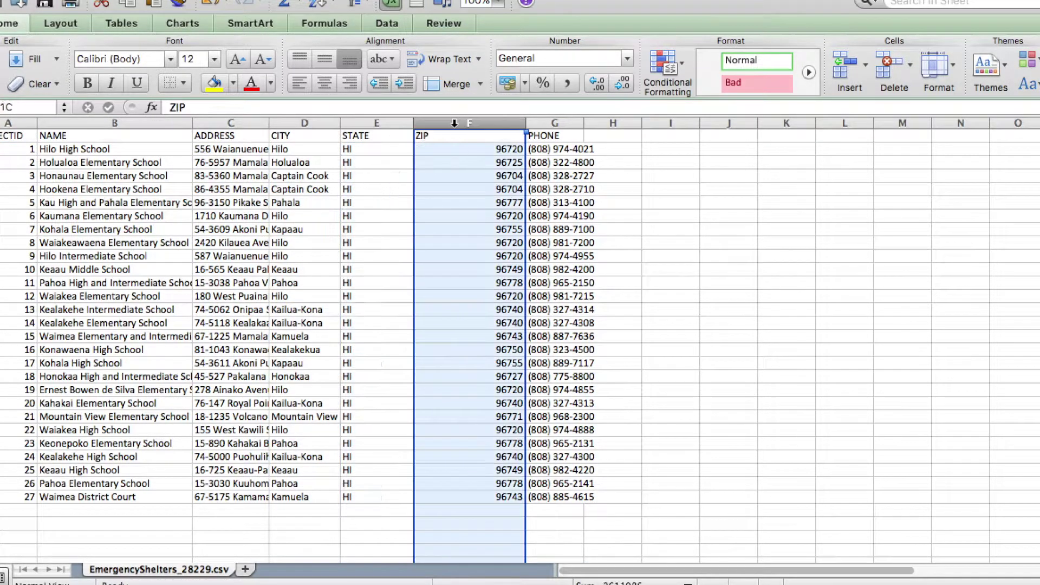
drag(454, 125, 226, 123)
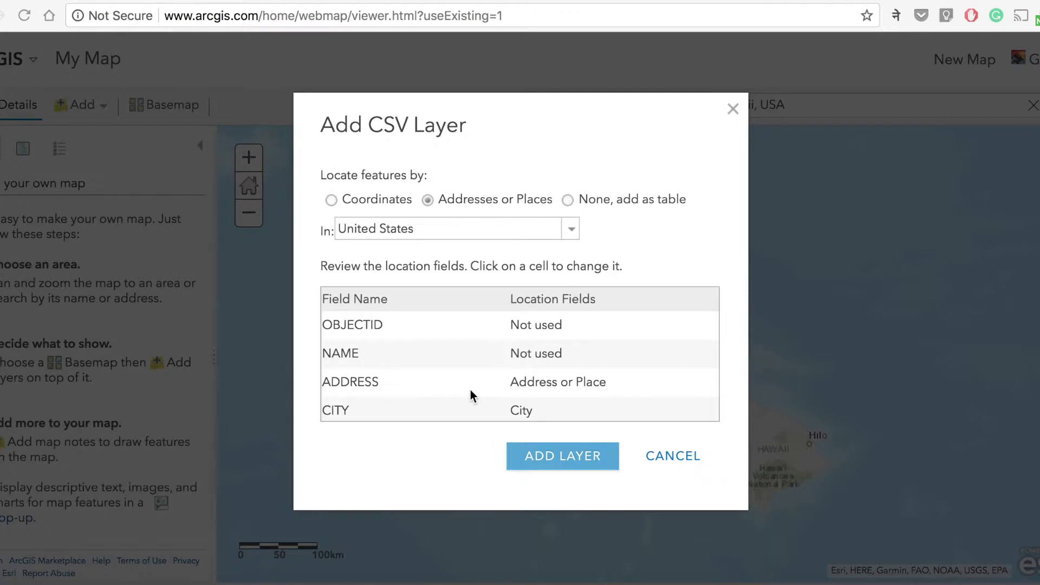
Locate shelters by Addresses or Places using ADDRESS, CITY, STATE and ZIP, and add the layer
scroll(602, 405, down, 2)
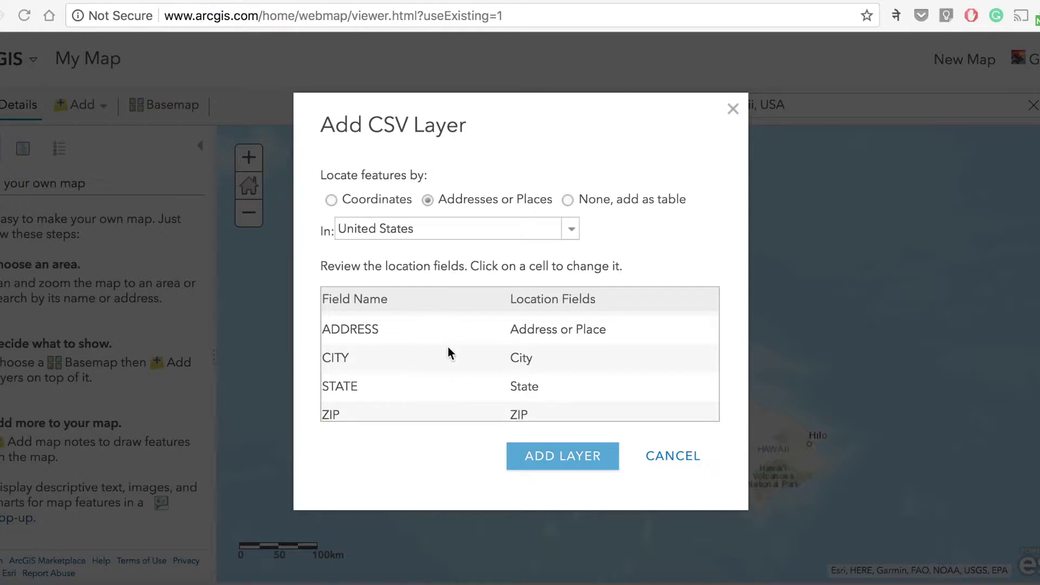
scroll(447, 346, down, 2)
scroll(447, 346, up, 1)
scroll(447, 347, down, 1)
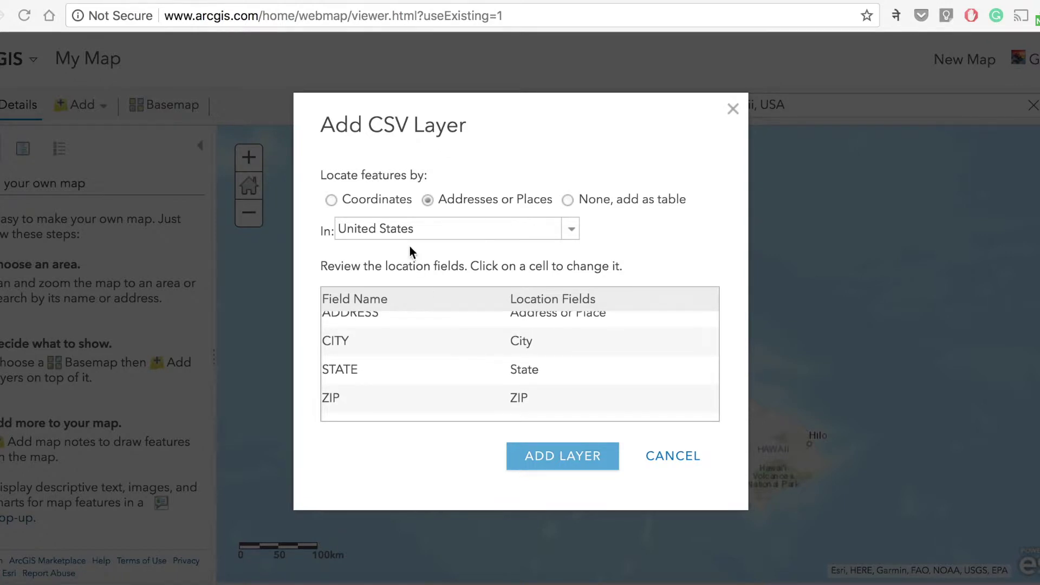
click(354, 199)
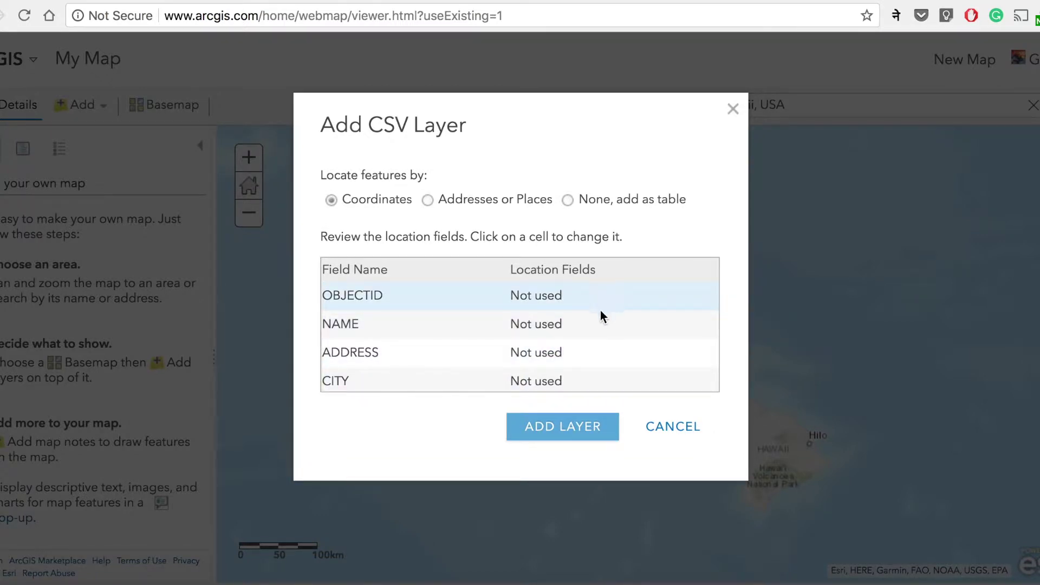
click(429, 201)
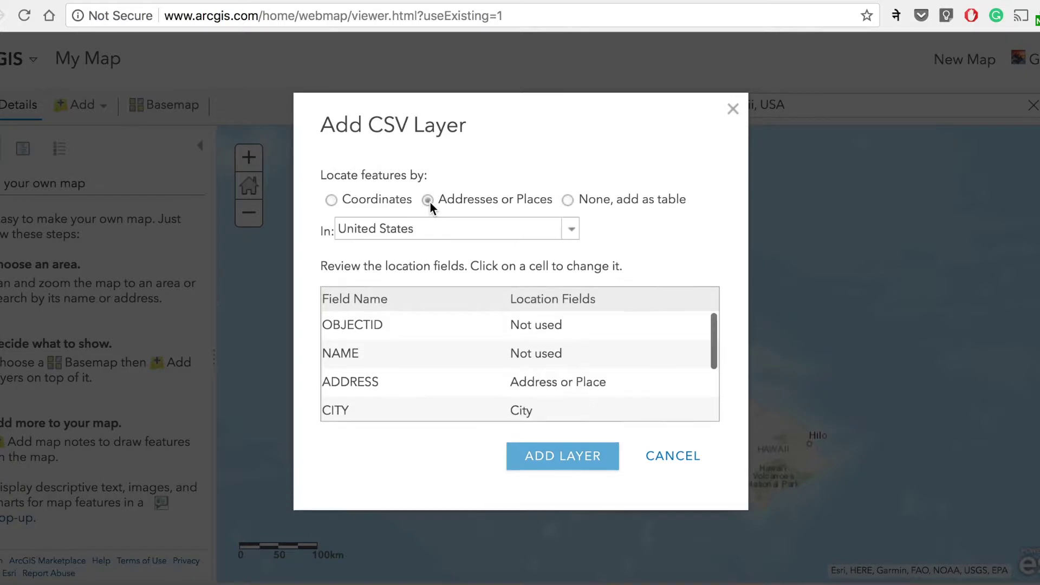
scroll(490, 385, down, 3)
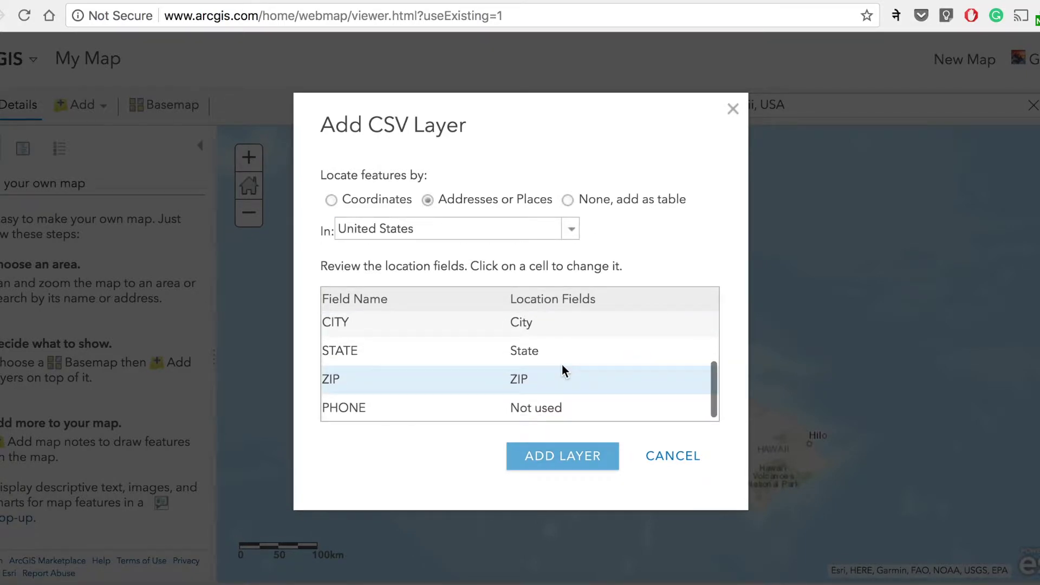
click(537, 458)
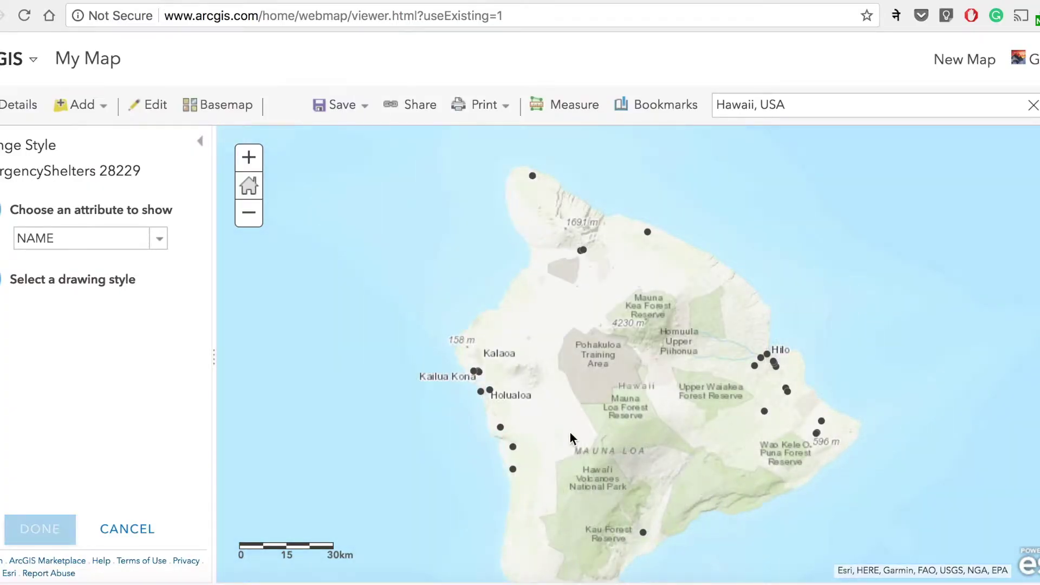
Switch the shelters style from Types to Location (Single symbol) and open its symbol choices
drag(600, 420, 581, 379)
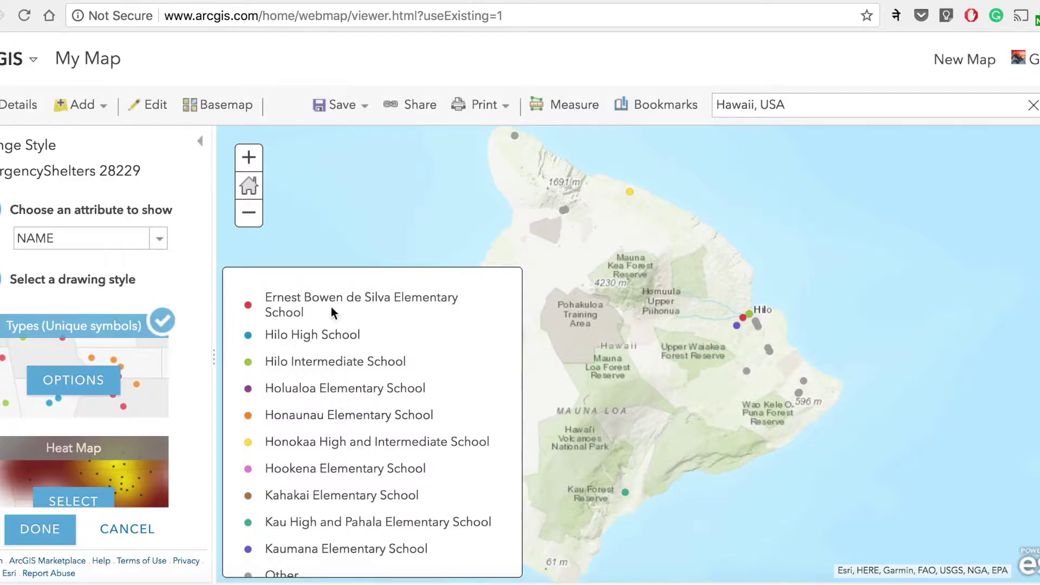
scroll(372, 400, down, 1)
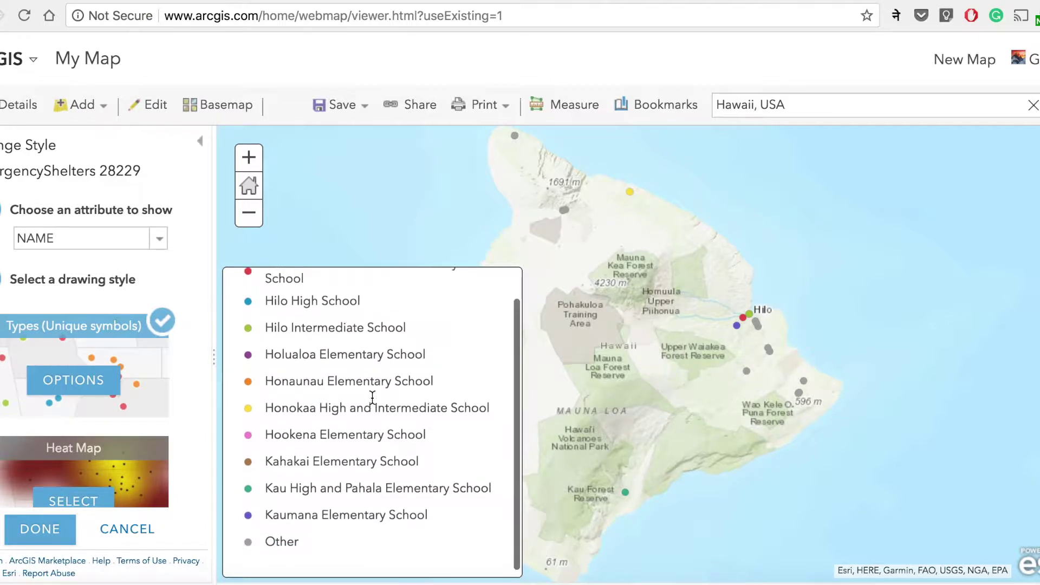
scroll(372, 399, up, 1)
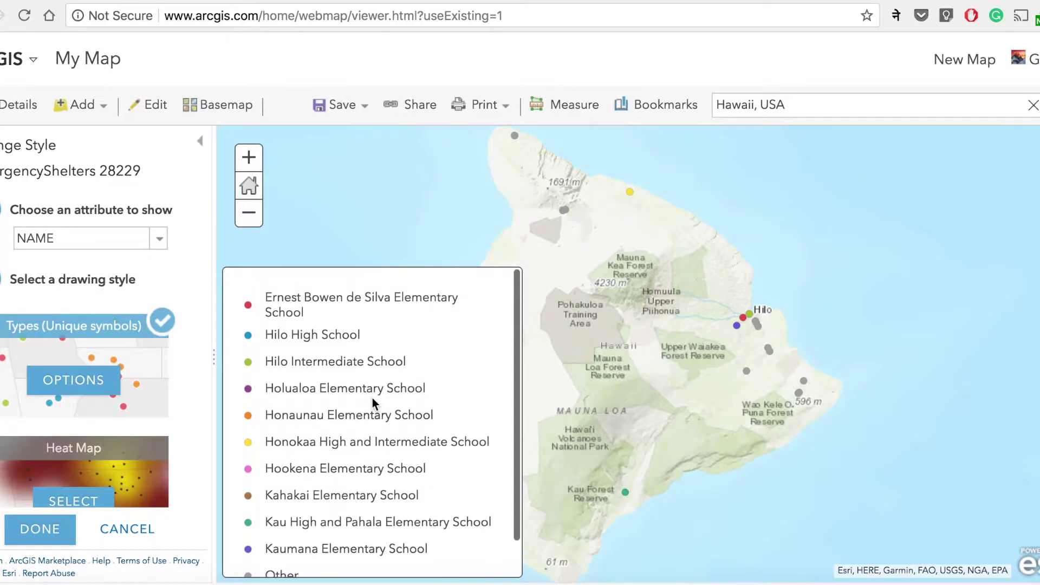
scroll(372, 397, down, 1)
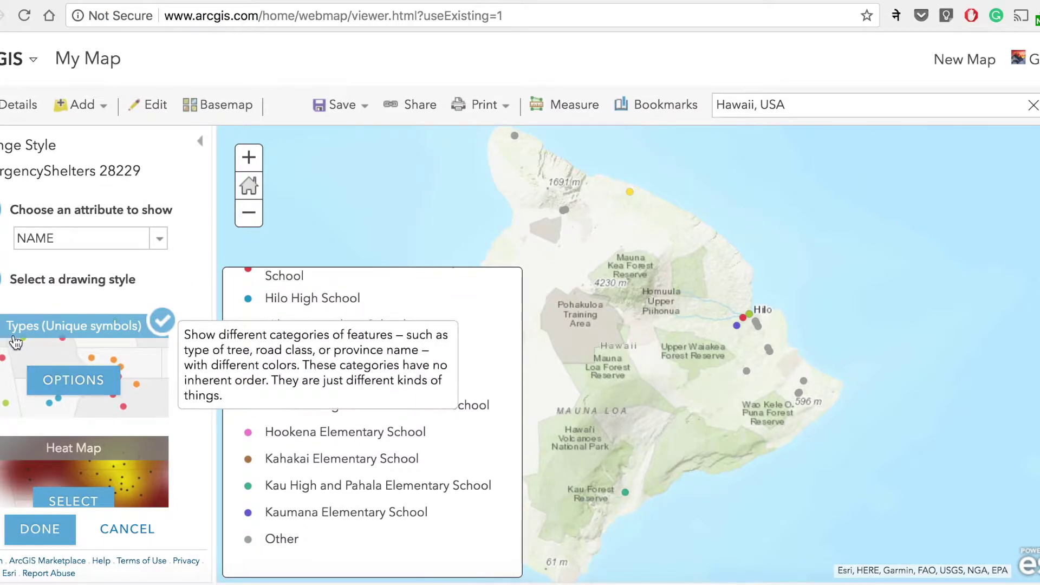
click(99, 382)
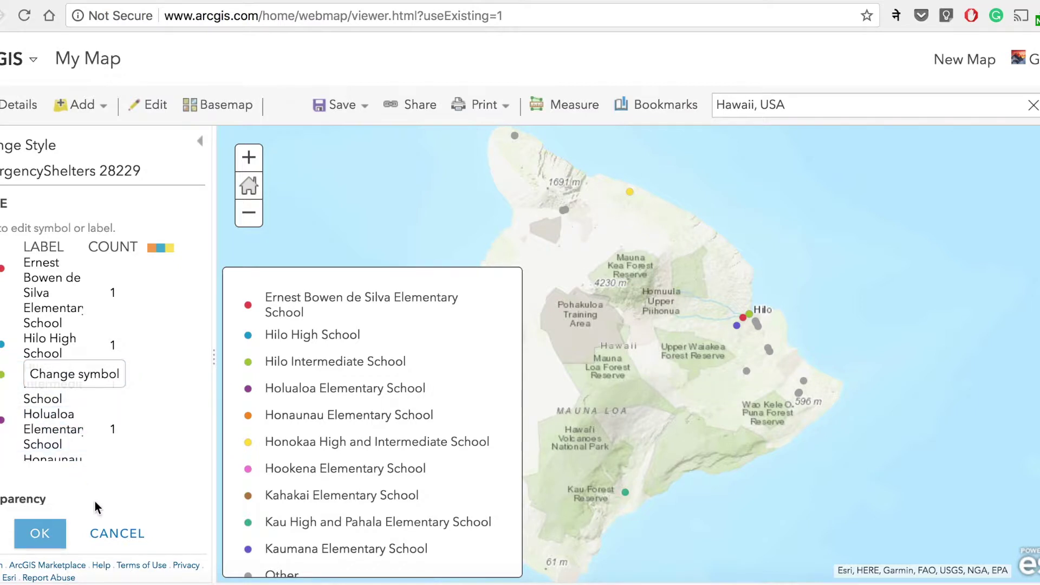
click(109, 534)
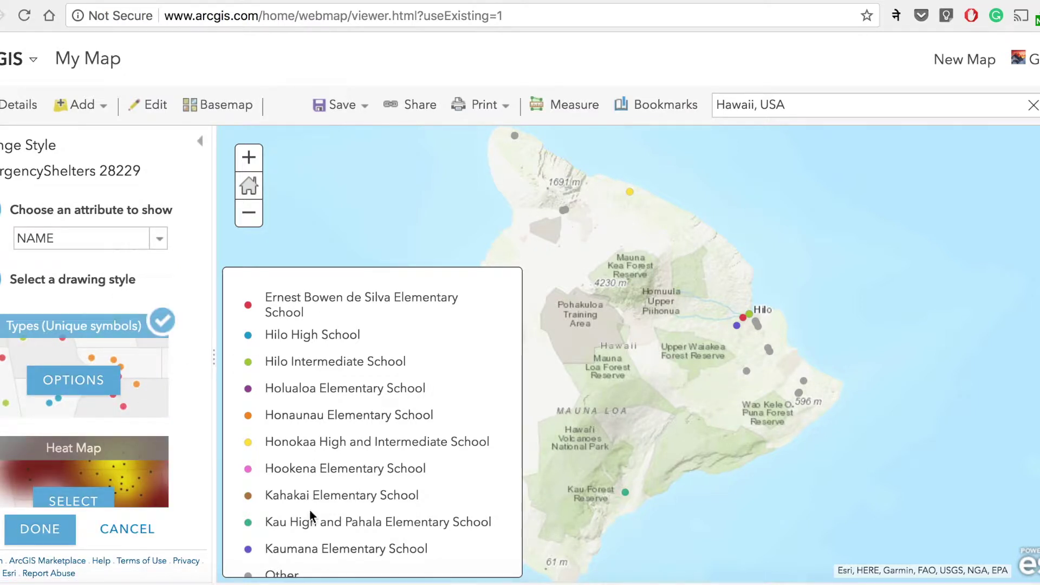
scroll(185, 378, down, 3)
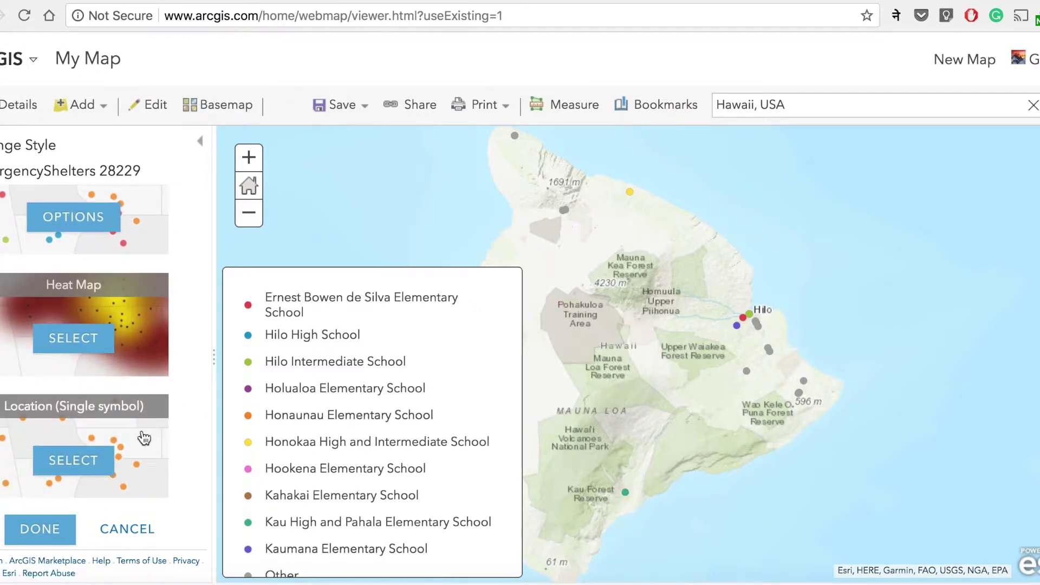
click(89, 462)
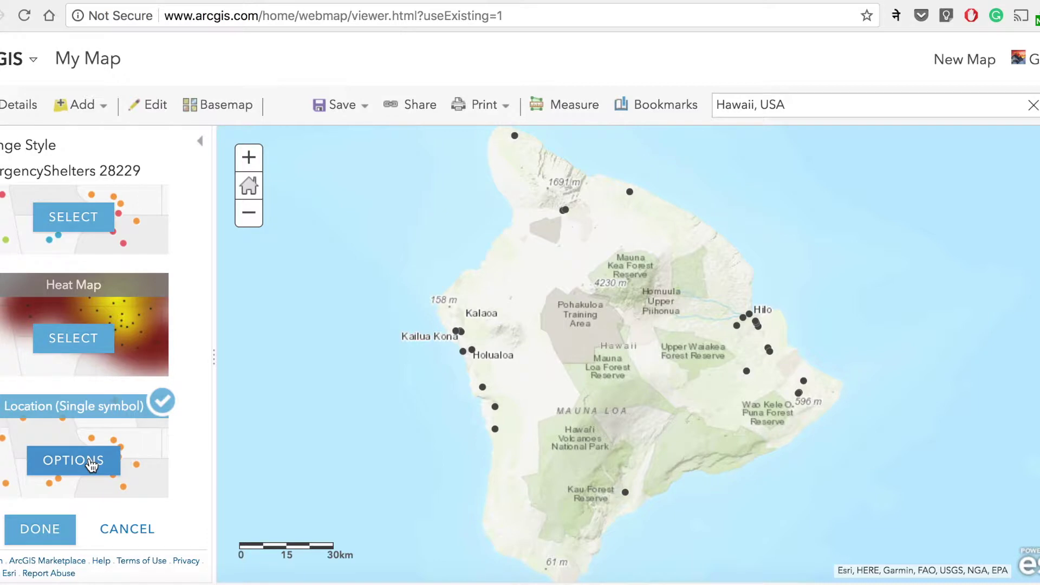
click(86, 465)
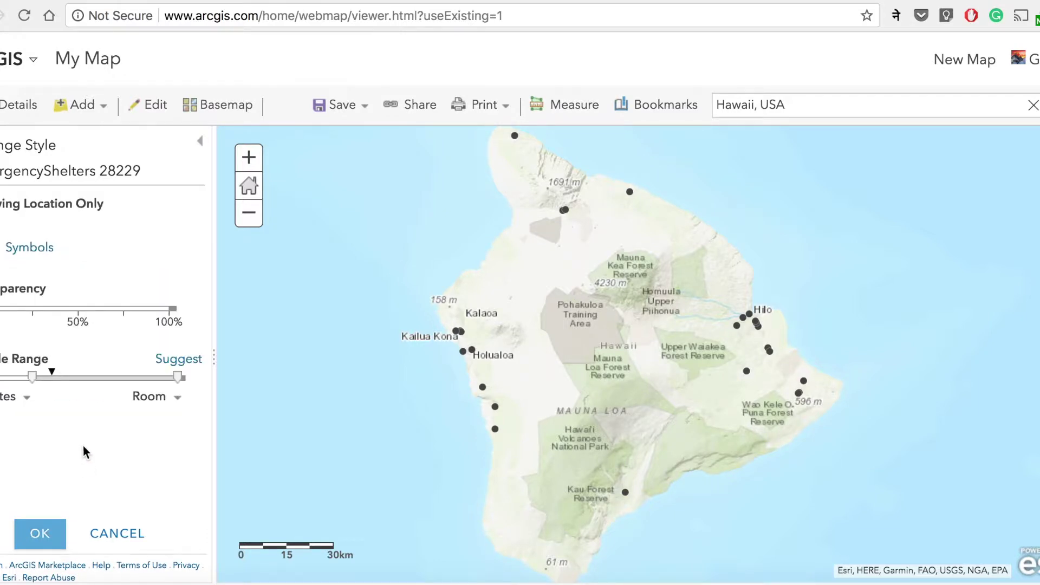
click(46, 249)
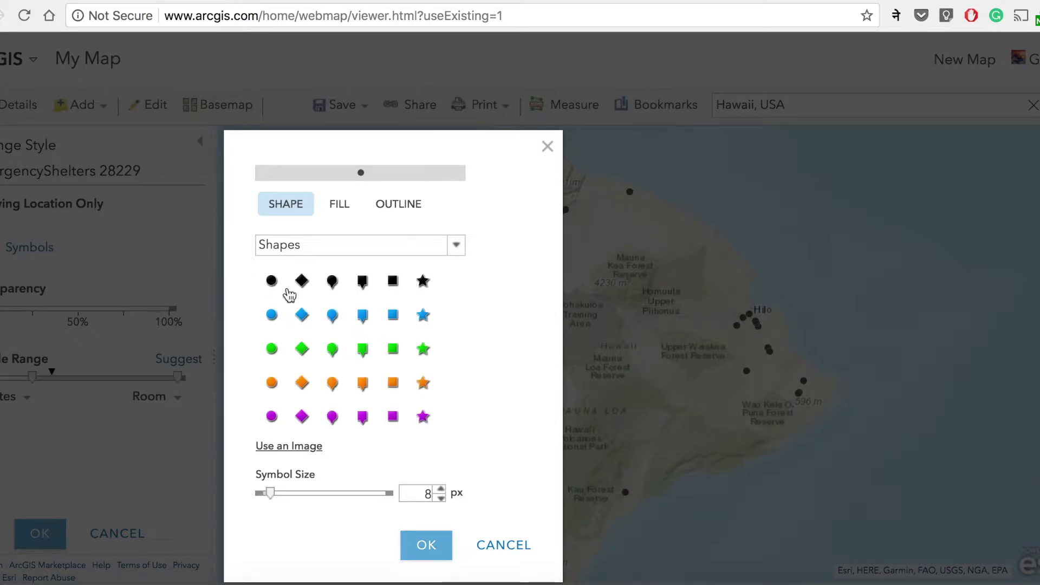
Use the National Park Service first-aid plus icon at 25 px for the shelters
click(273, 316)
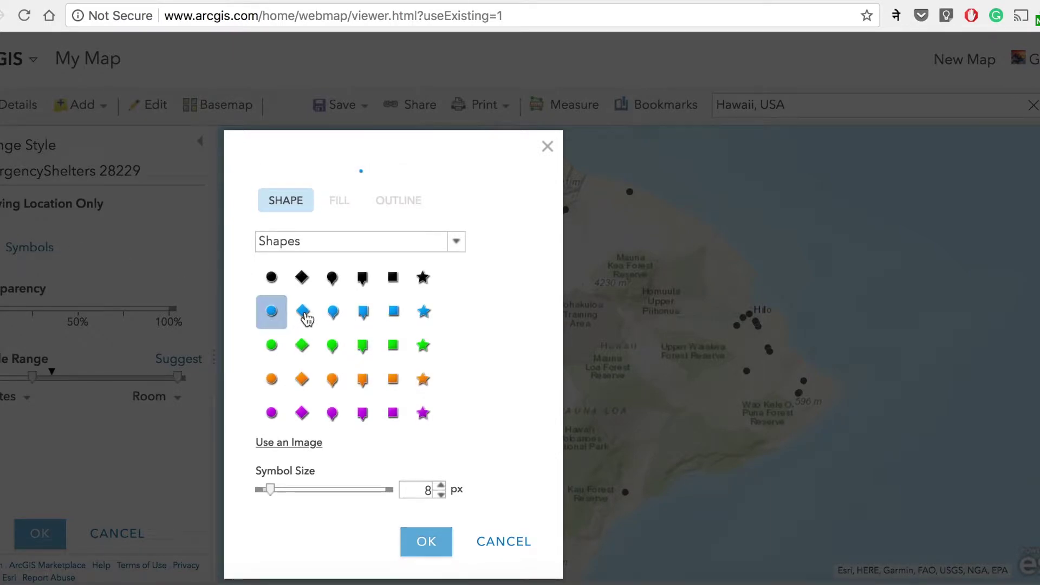
click(305, 316)
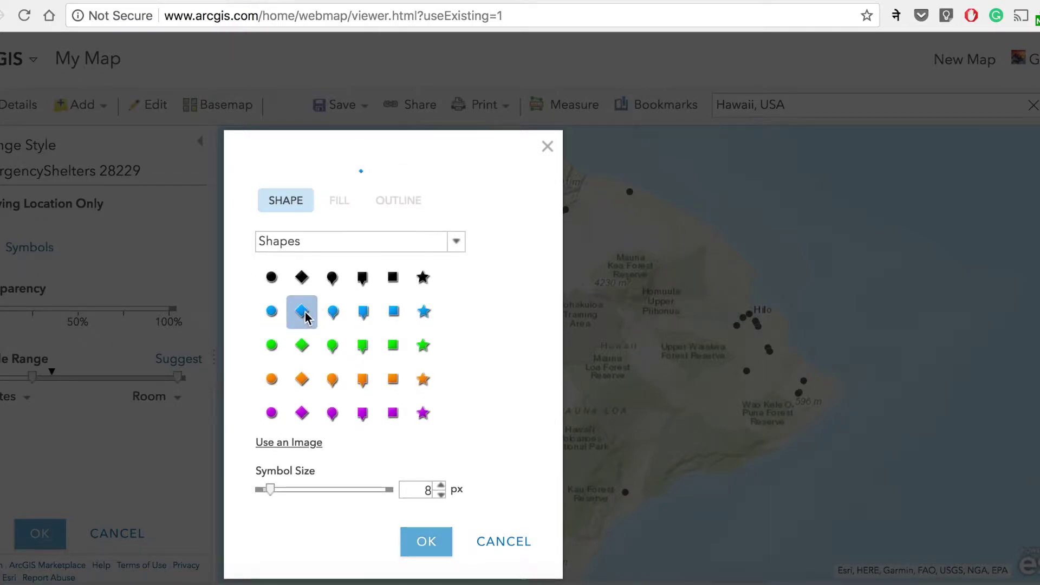
click(456, 241)
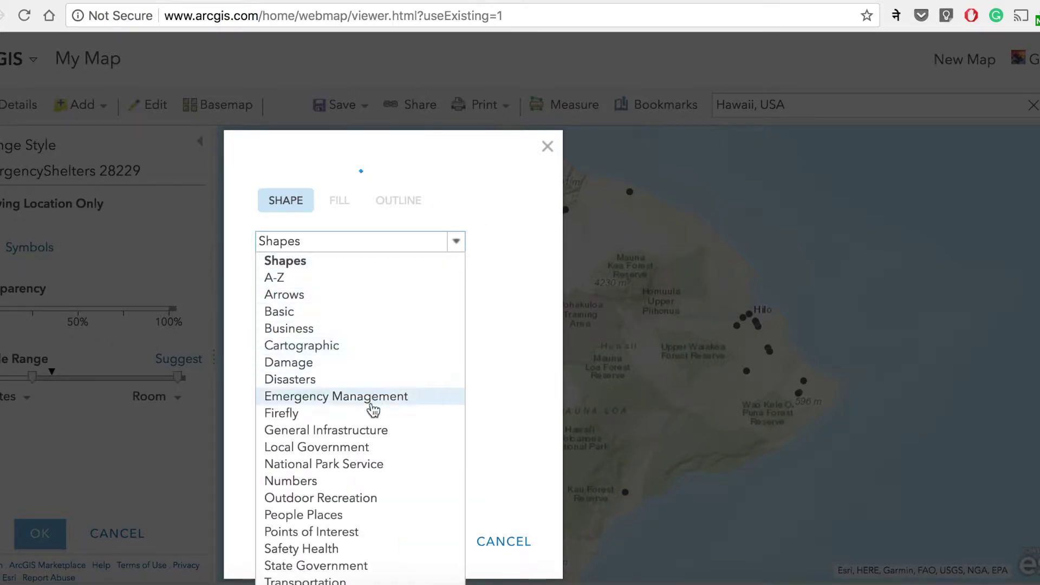
click(356, 464)
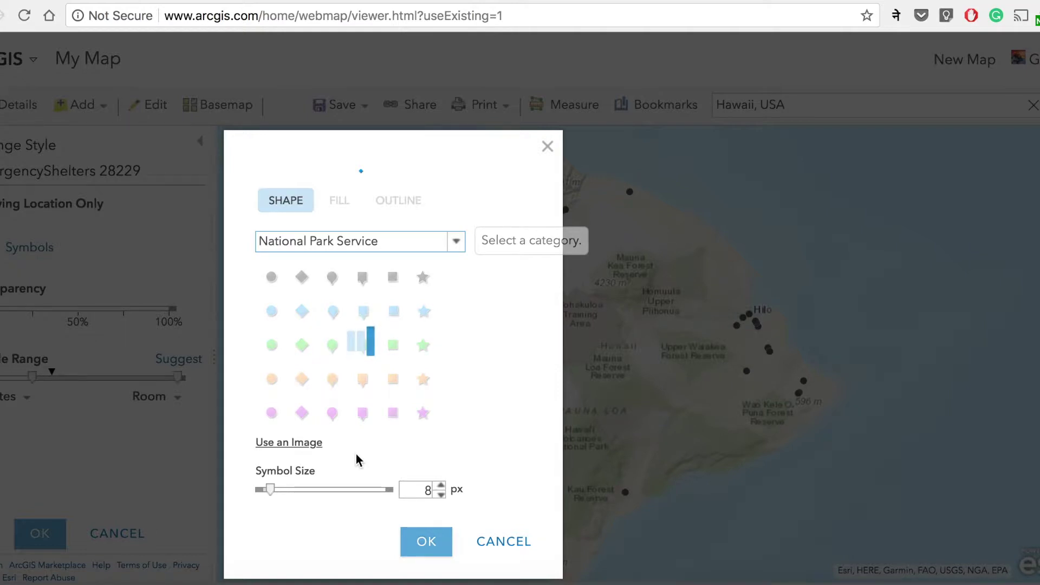
scroll(383, 368, down, 3)
scroll(383, 367, down, 5)
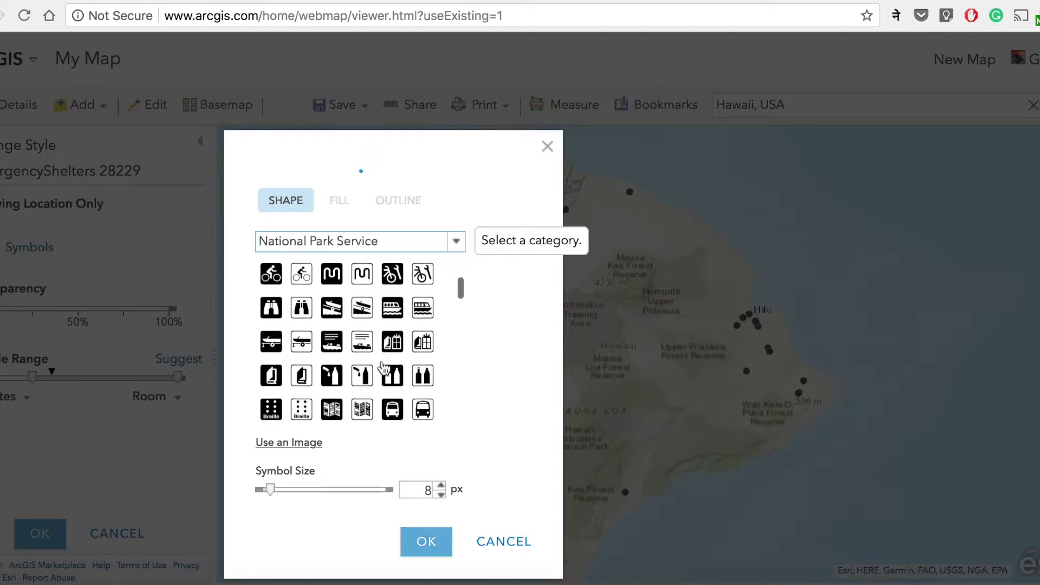
scroll(384, 367, down, 5)
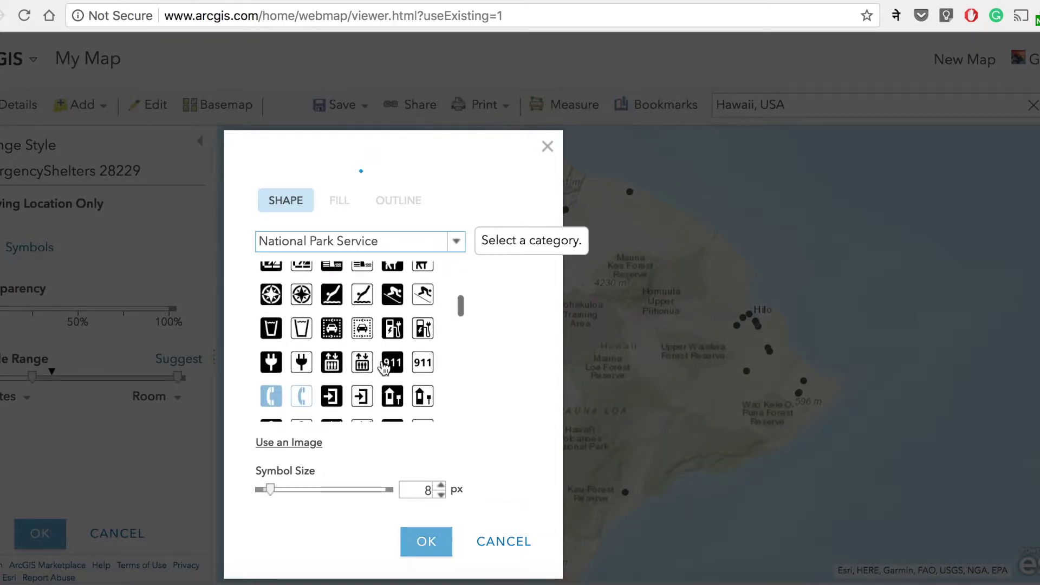
scroll(383, 367, down, 4)
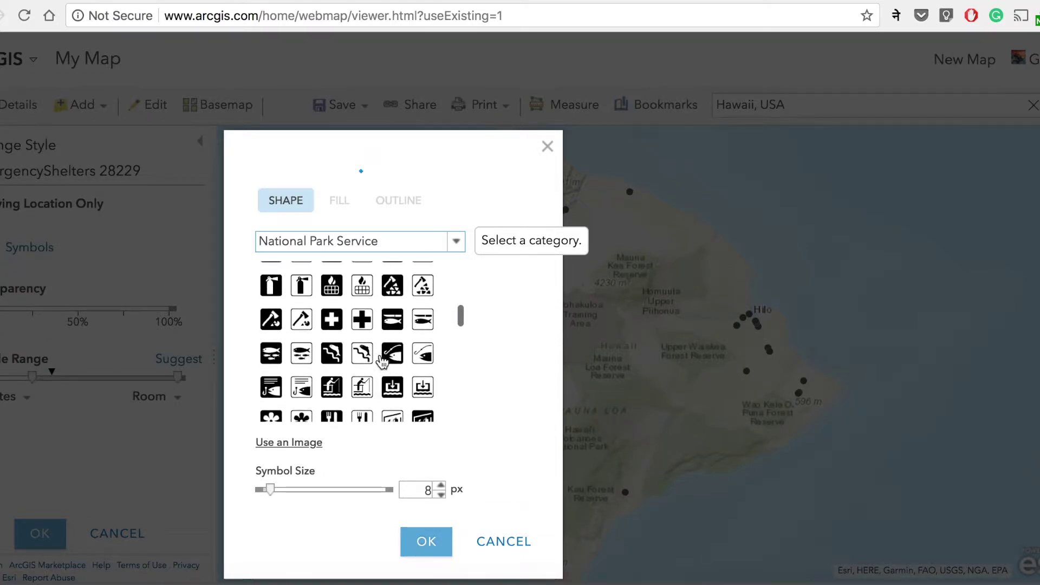
click(332, 320)
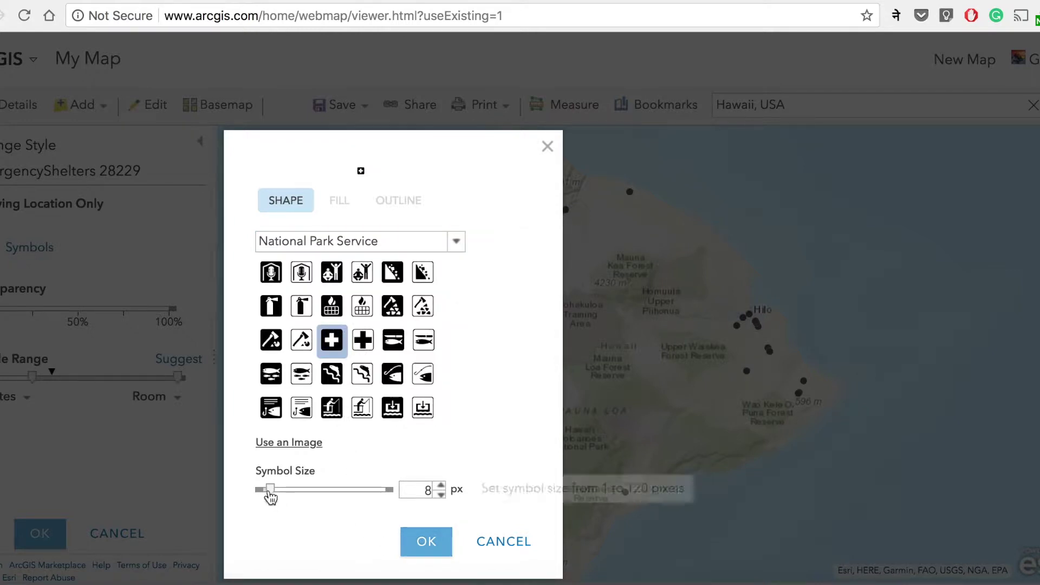
drag(271, 492, 288, 497)
click(417, 553)
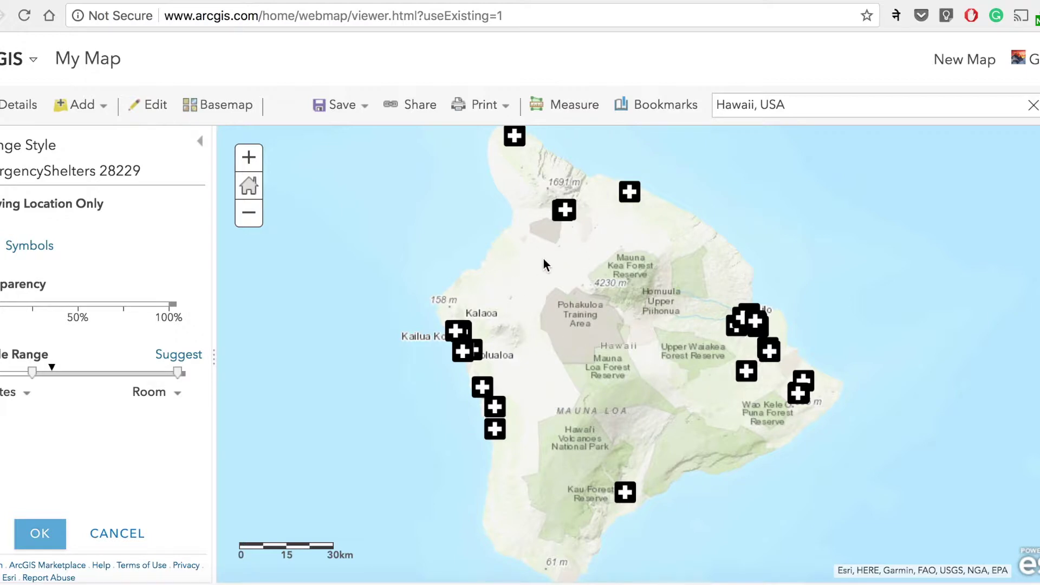
Confirm the Location style and view several shelter pop-ups, ending at Hookena Elementary School
click(46, 523)
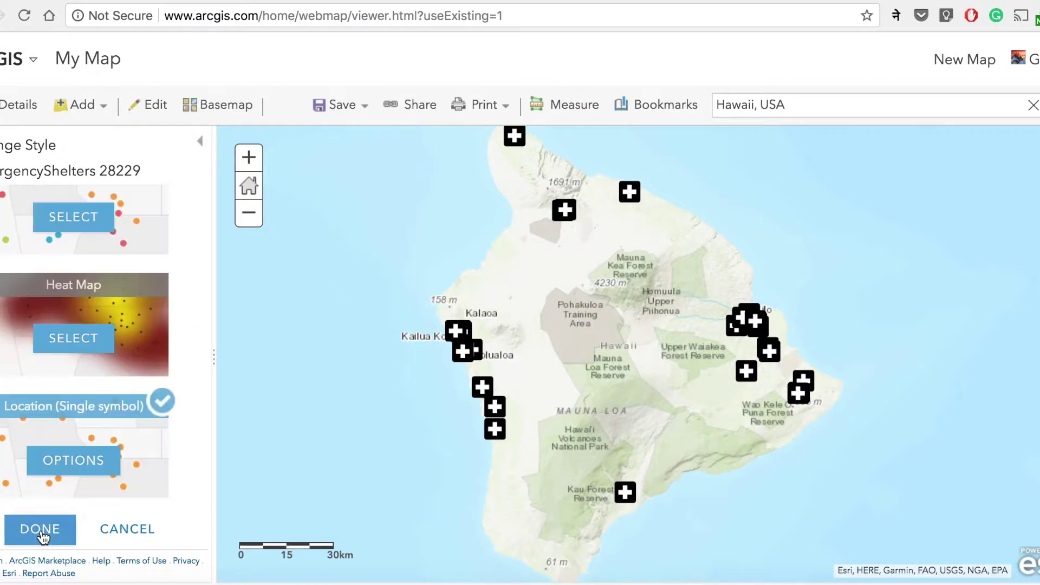
click(566, 209)
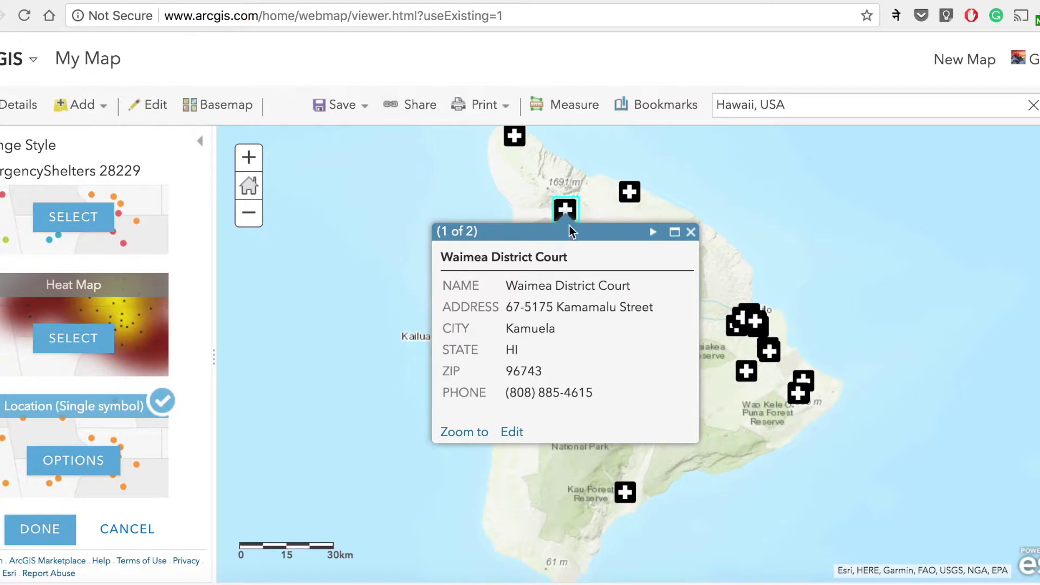
click(631, 194)
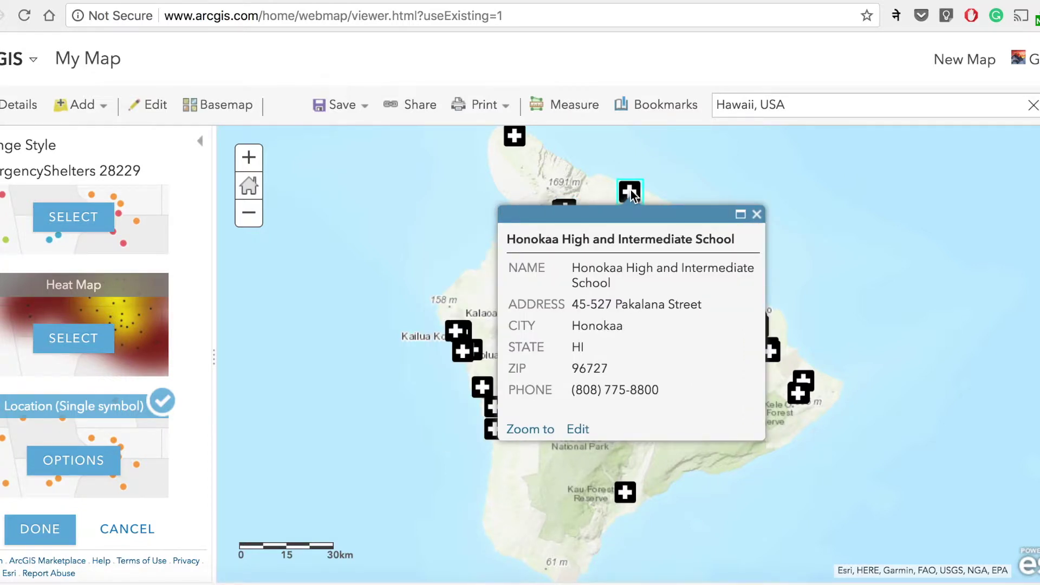
click(516, 139)
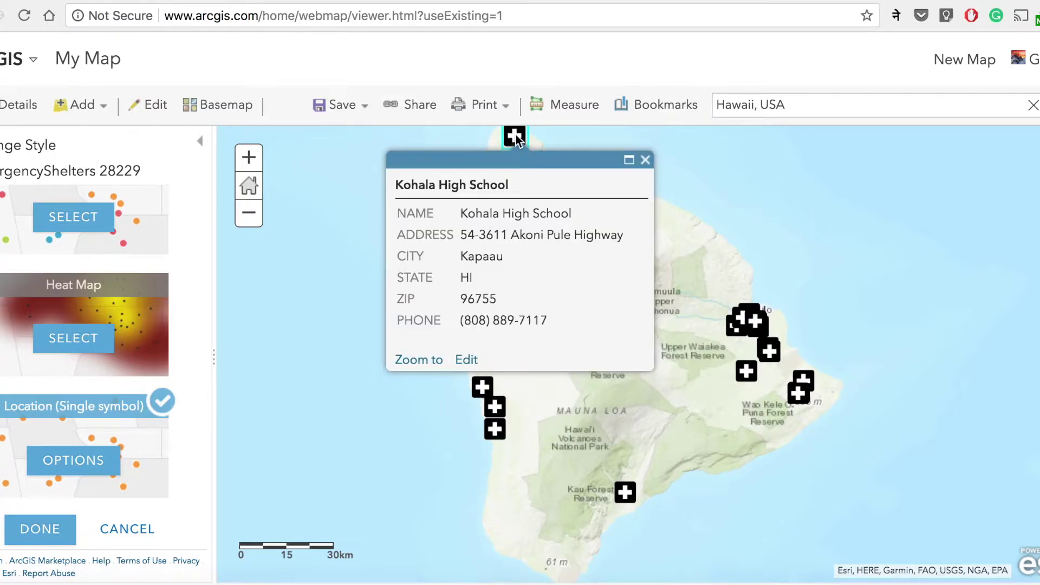
click(492, 431)
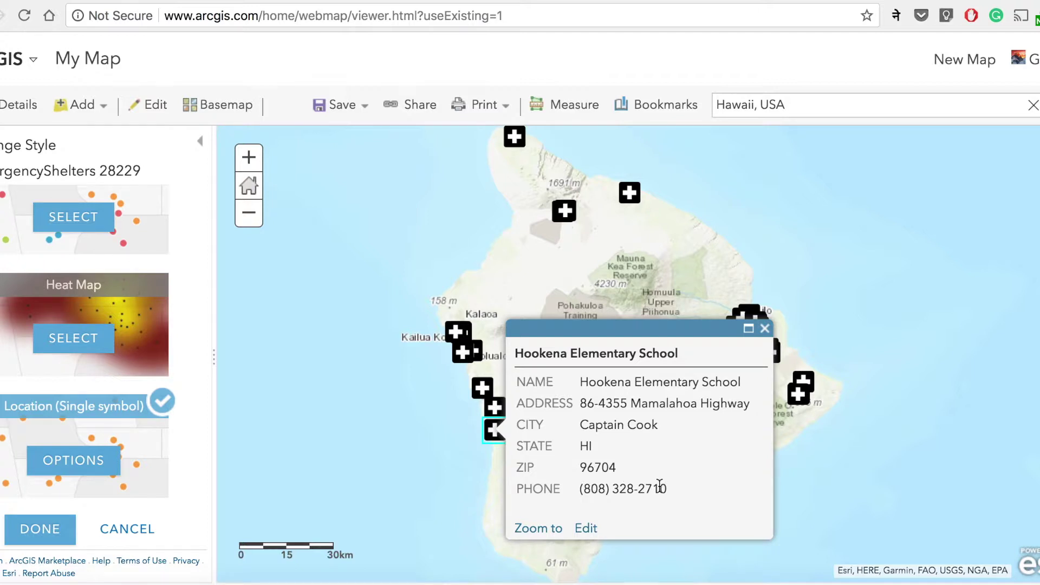
Finish styling and start configuring pop-ups for the EmergencyShelters 28229 layer
click(43, 524)
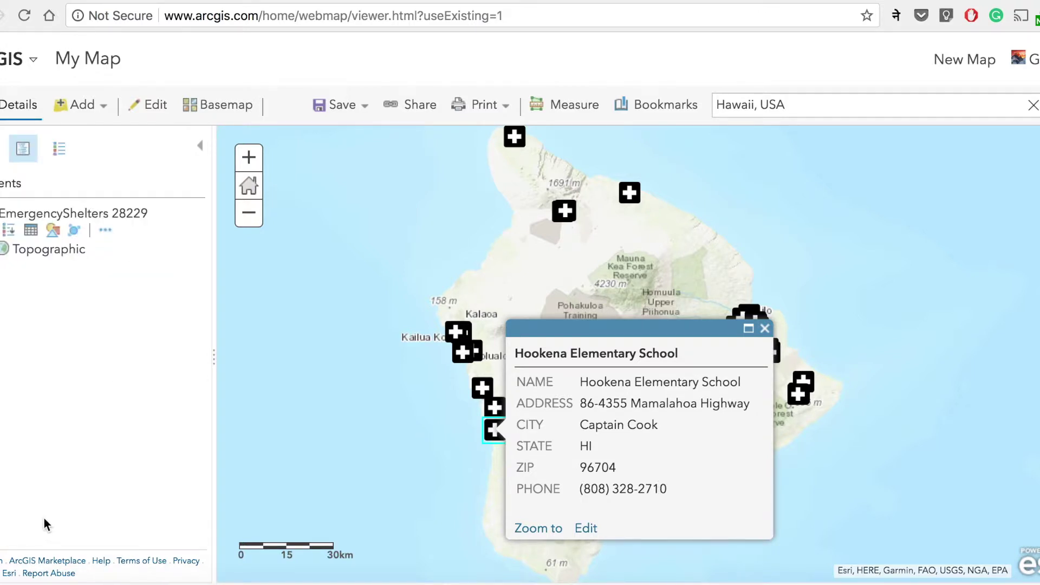
click(106, 233)
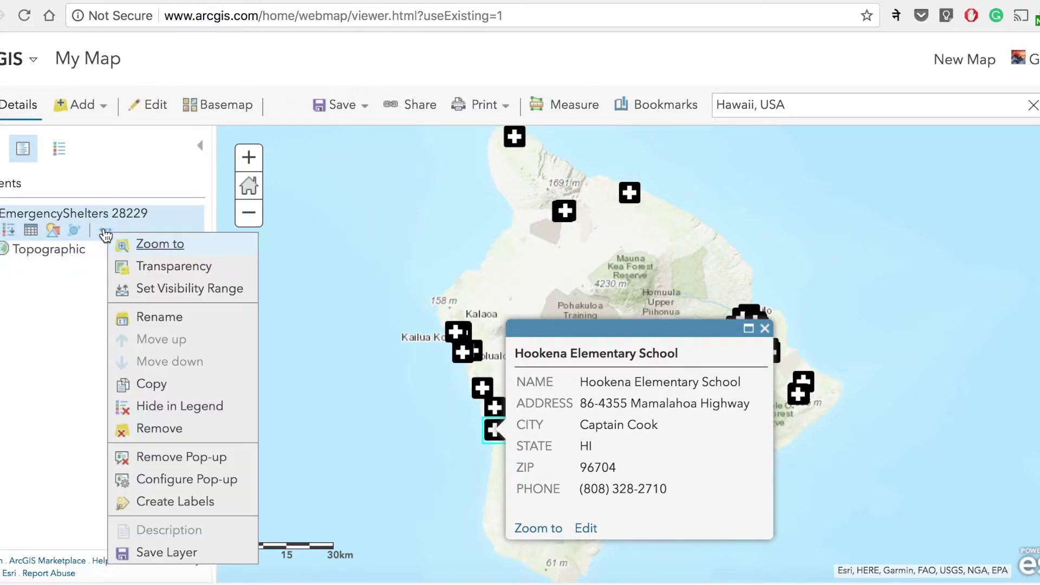
click(171, 479)
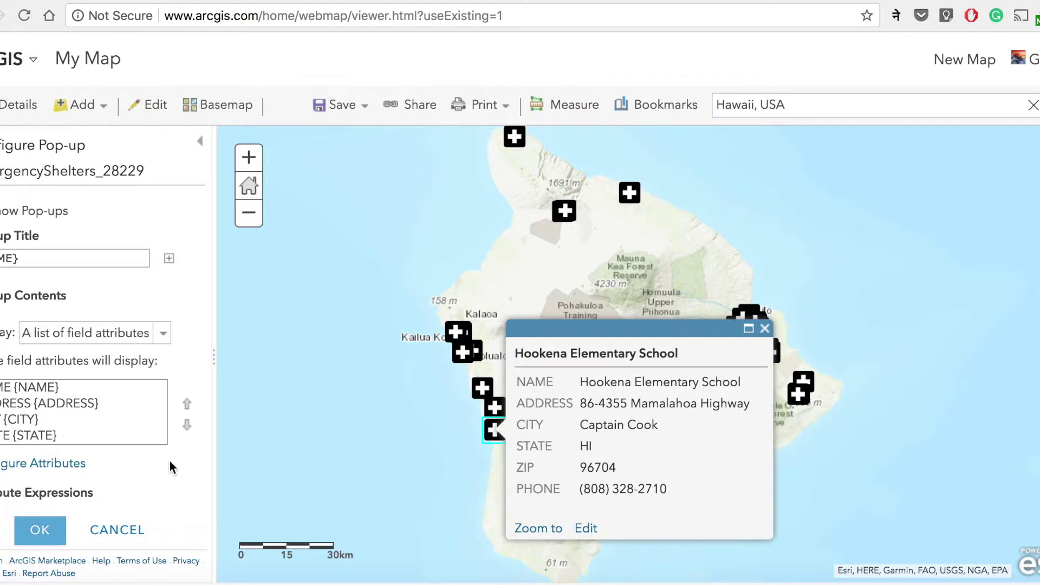
Hide the PHONE field from the pop-up attribute list and apply the pop-up configuration
click(8, 470)
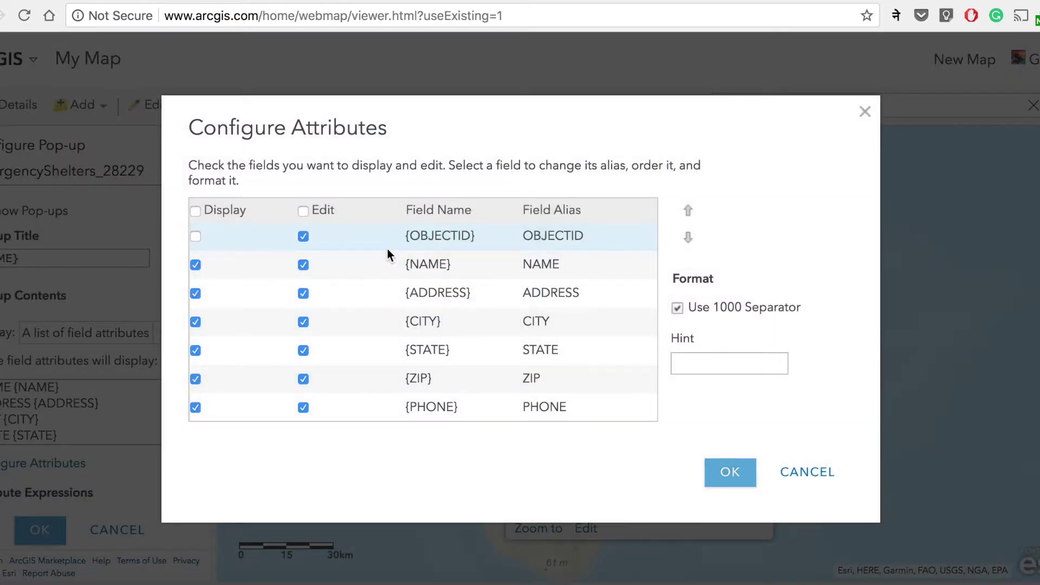
scroll(388, 249, down, 1)
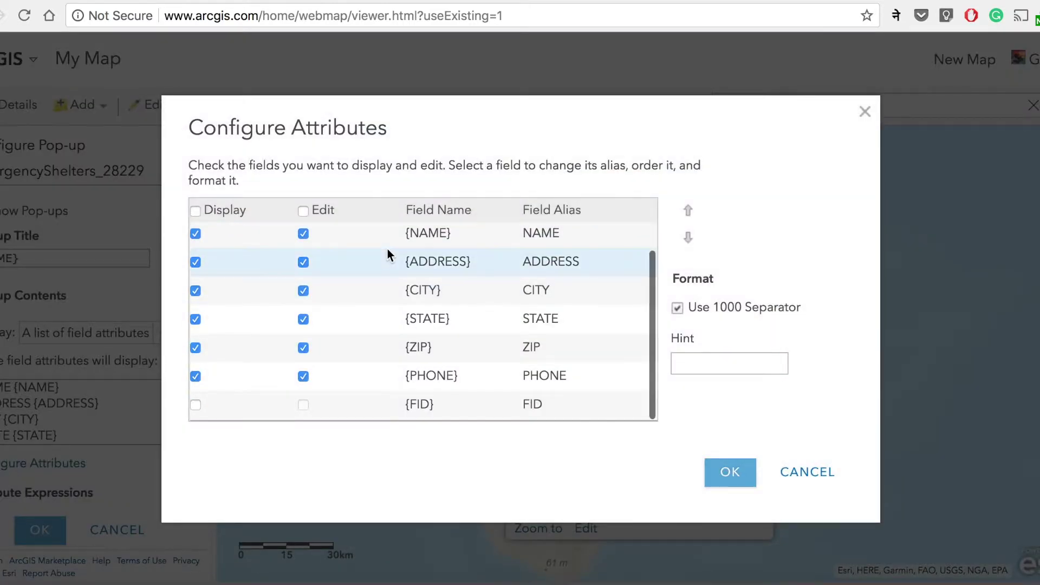
click(195, 377)
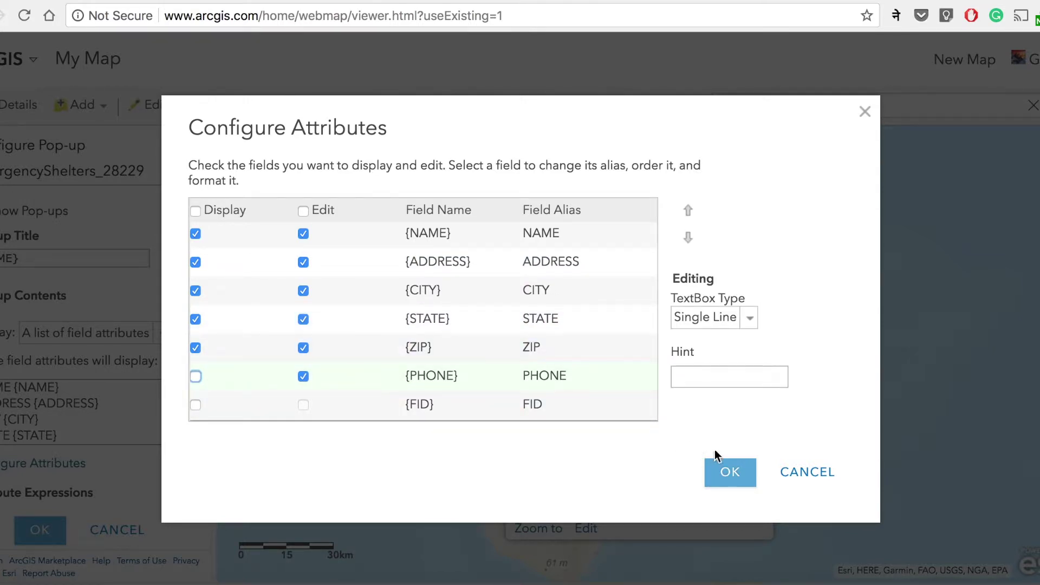
click(726, 472)
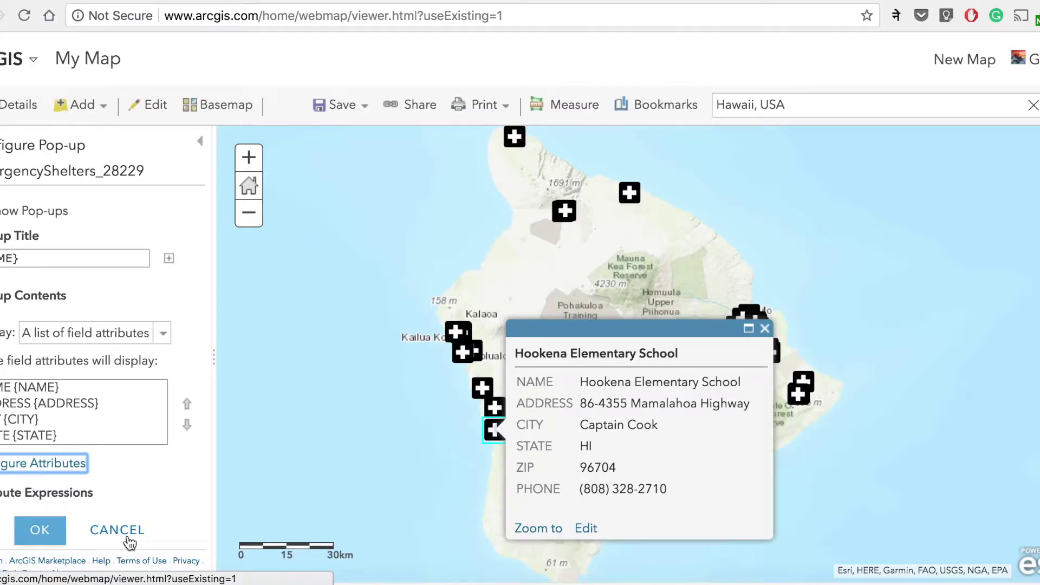
click(56, 531)
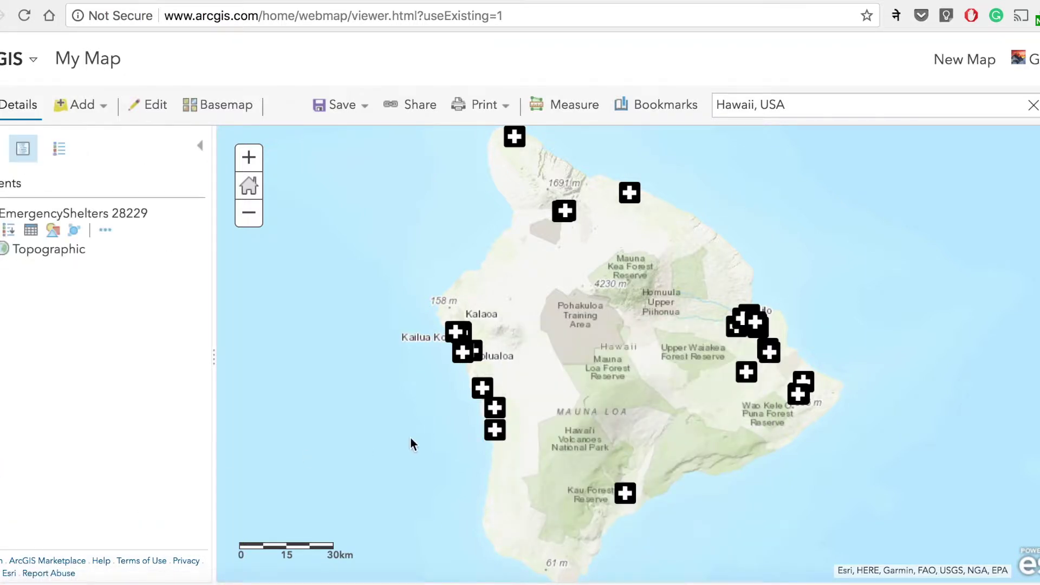
click(484, 391)
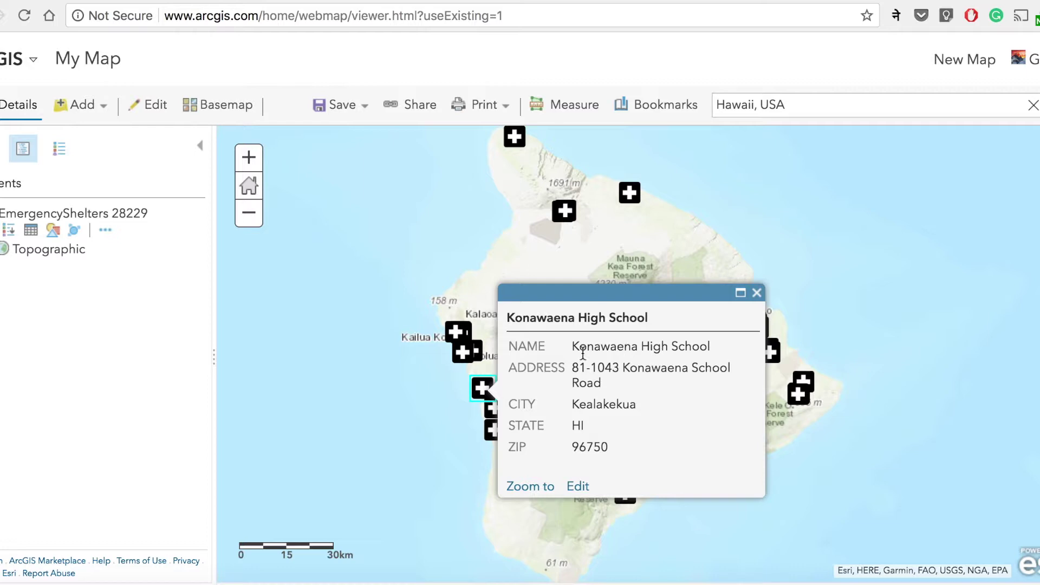
click(106, 230)
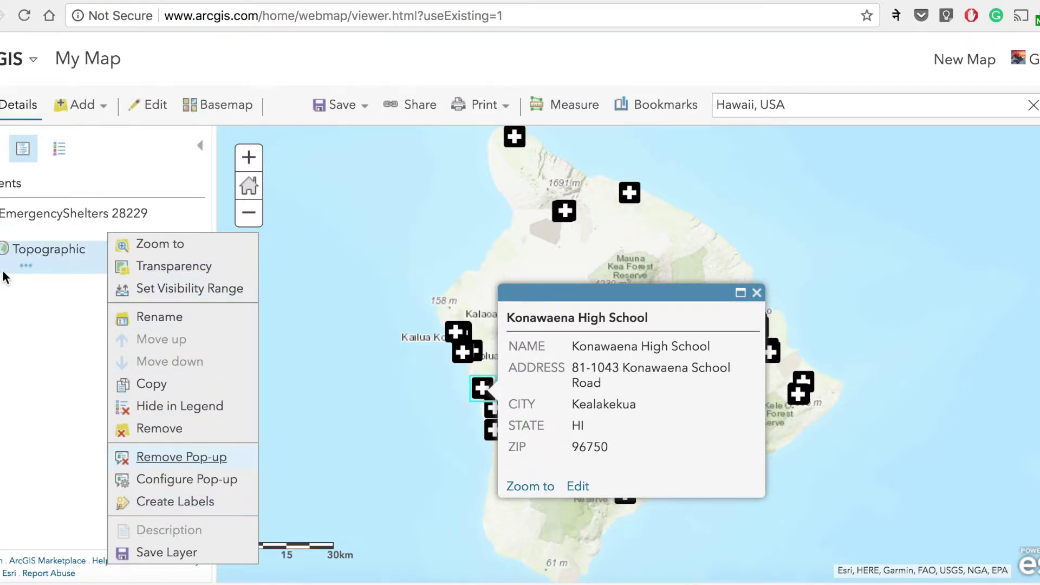
click(24, 367)
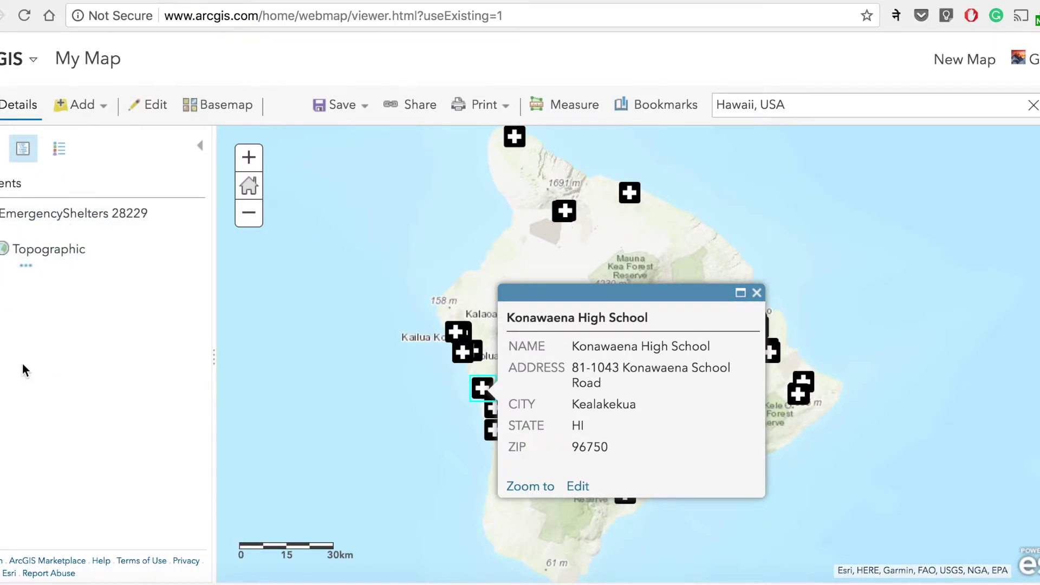
click(757, 292)
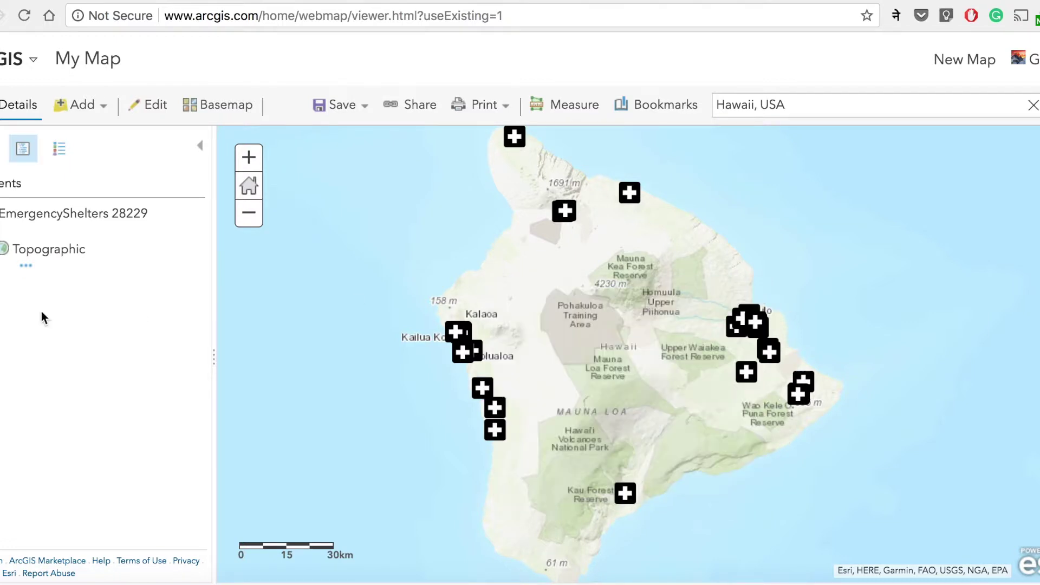
mouse_move(37, 238)
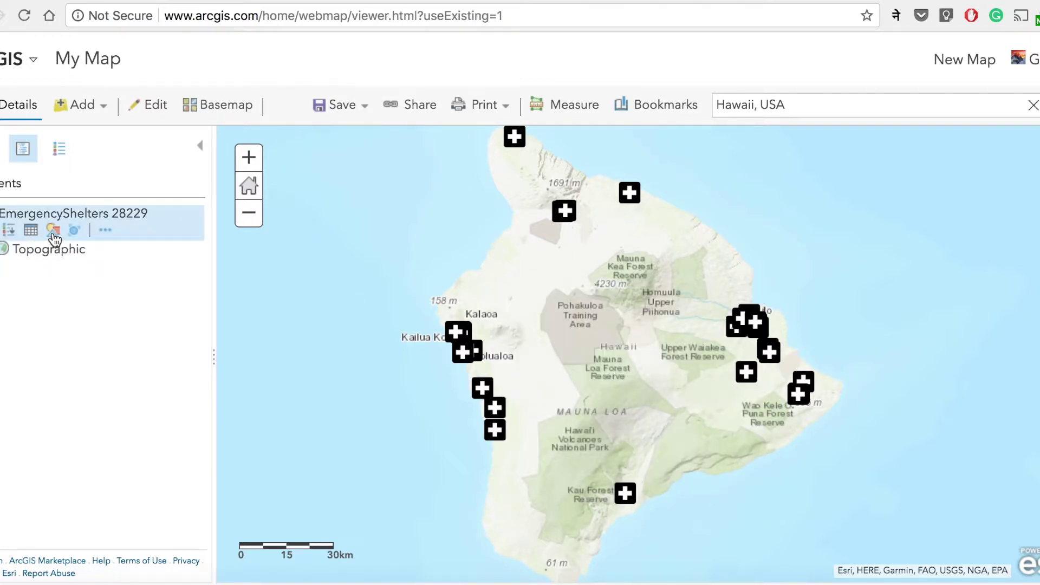
Restyle the EmergencyShelters 28229 layer with the Heat Map drawing style
click(55, 233)
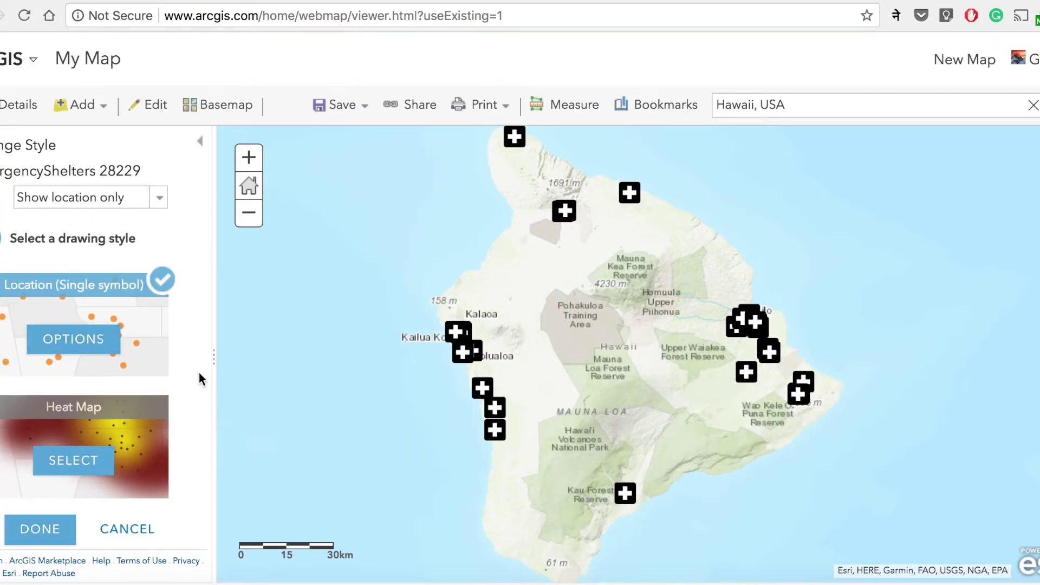
scroll(199, 373, down, 1)
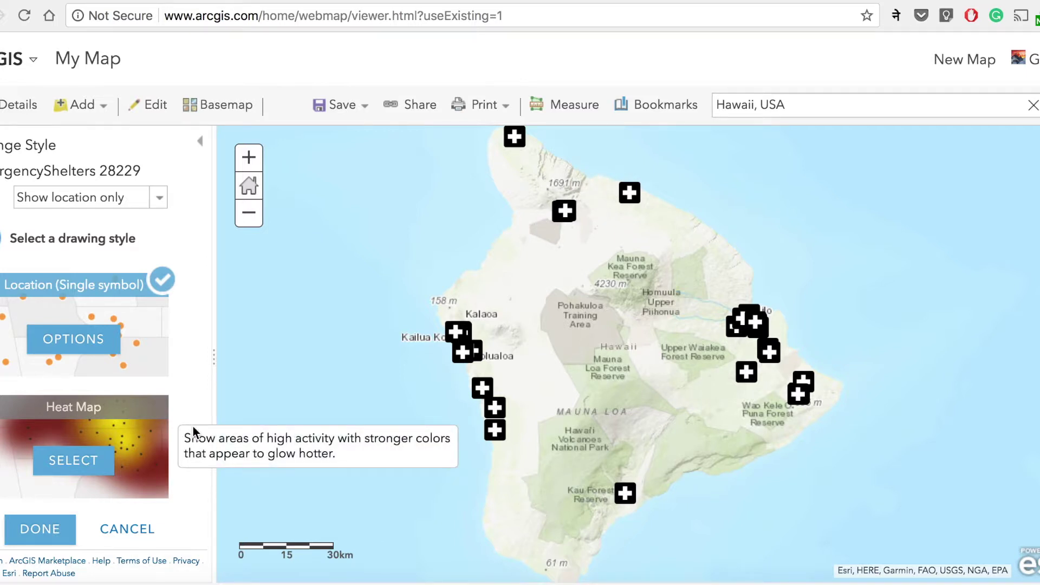
click(86, 462)
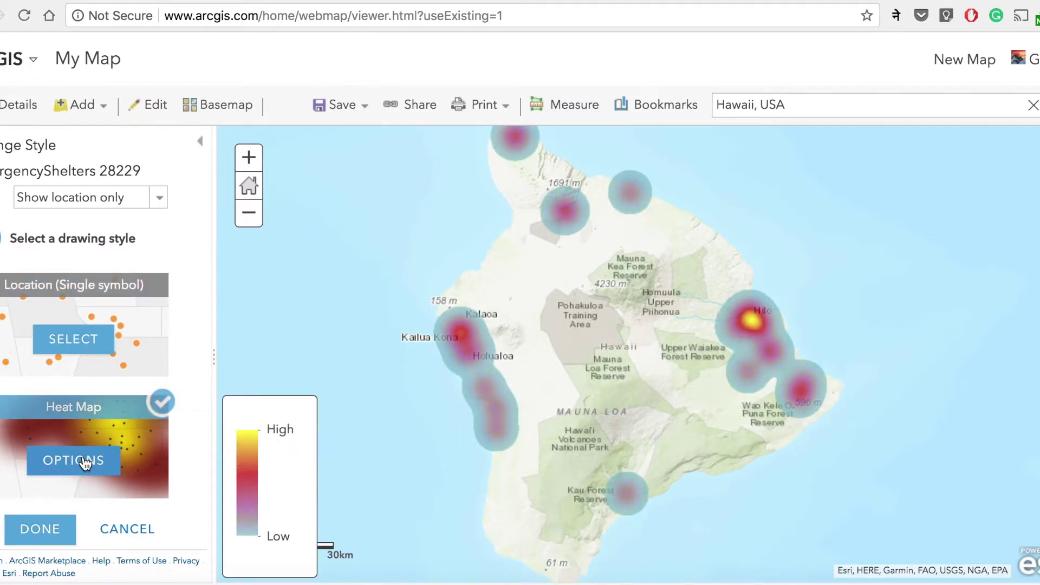
click(85, 462)
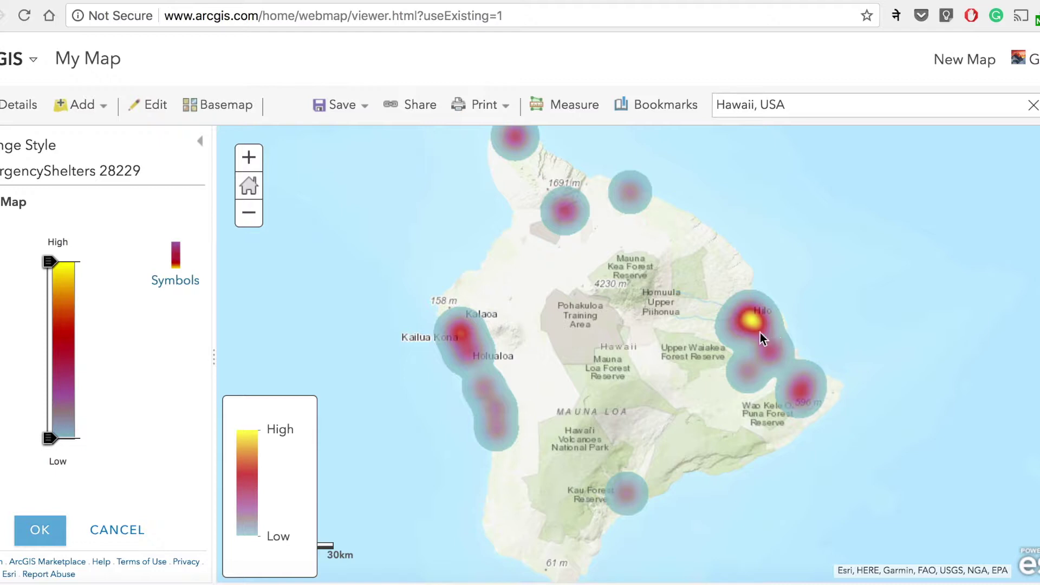
drag(53, 271, 39, 351)
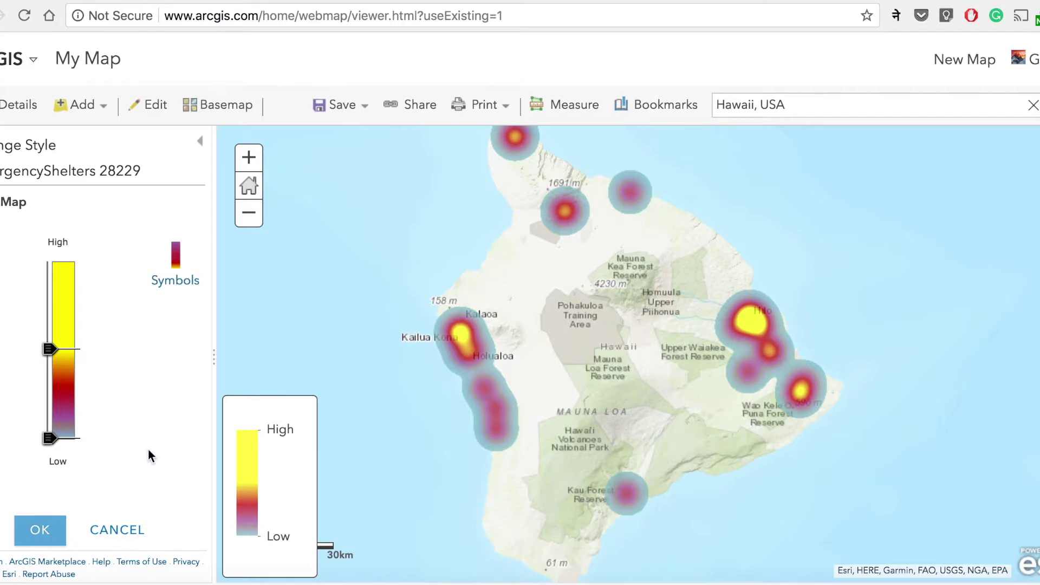
click(39, 528)
click(128, 530)
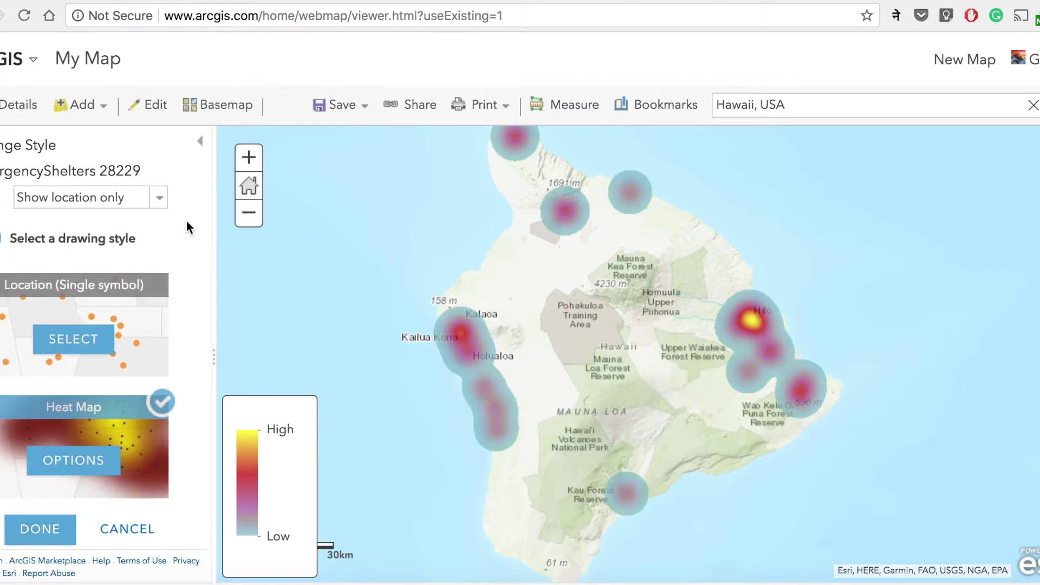
Choose NAME as the styling attribute and switch the shelters to Location (Single symbol)
click(160, 200)
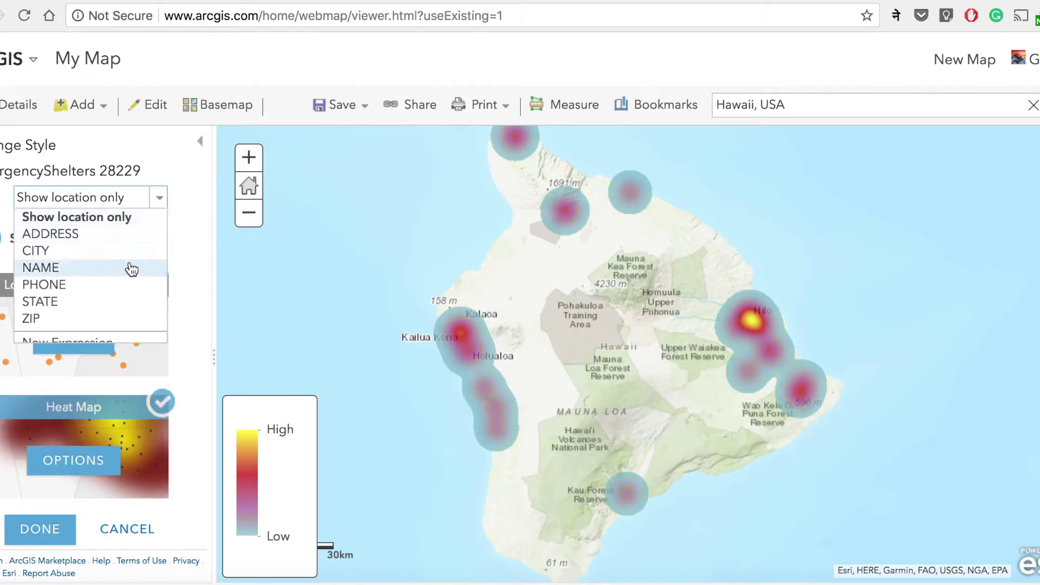
click(105, 277)
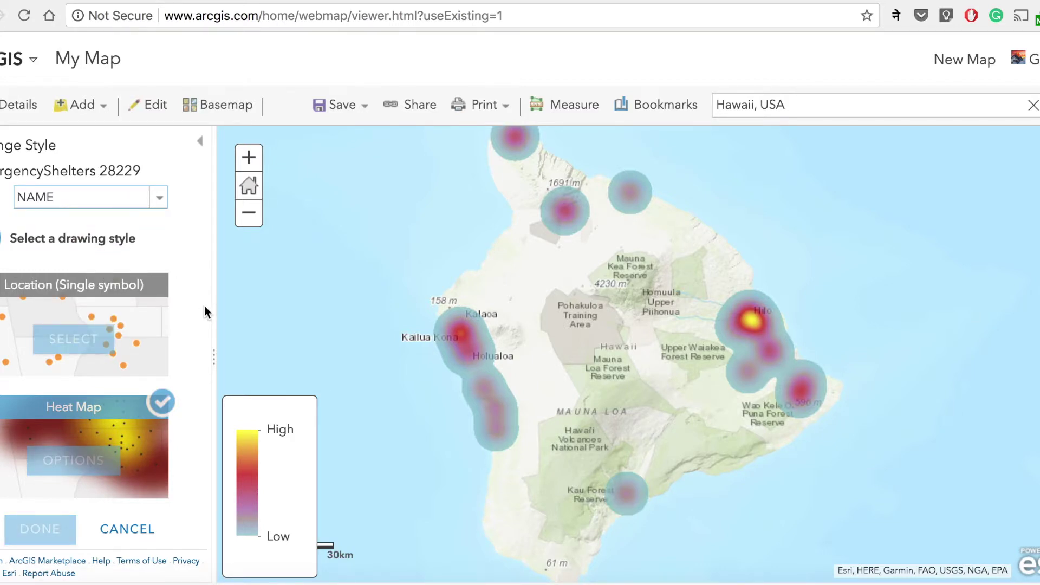
scroll(208, 328, down, 2)
click(104, 461)
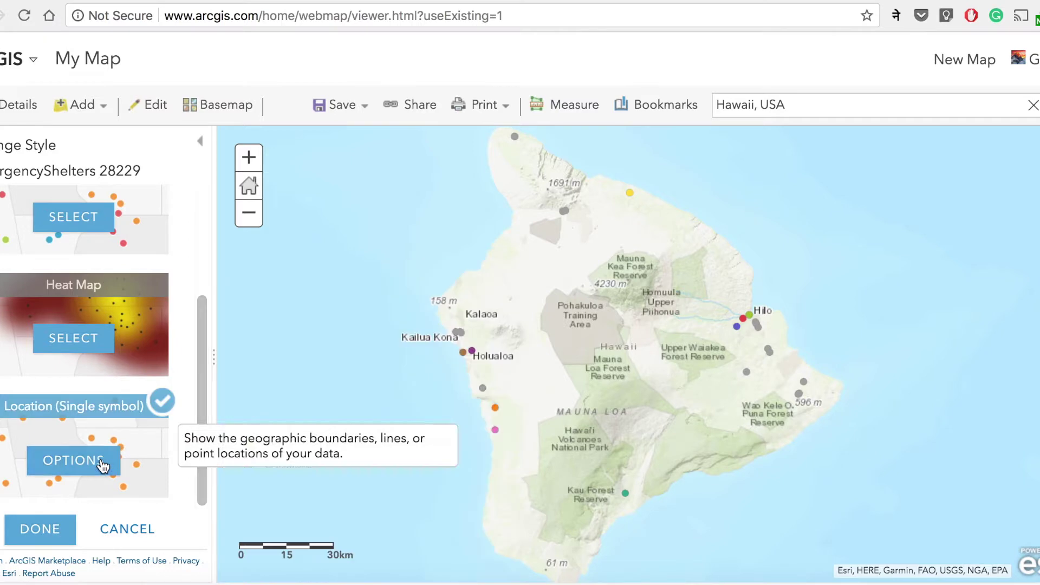
Give the shelter points a 27 px National Park Service first-aid cross symbol and finish styling
click(91, 458)
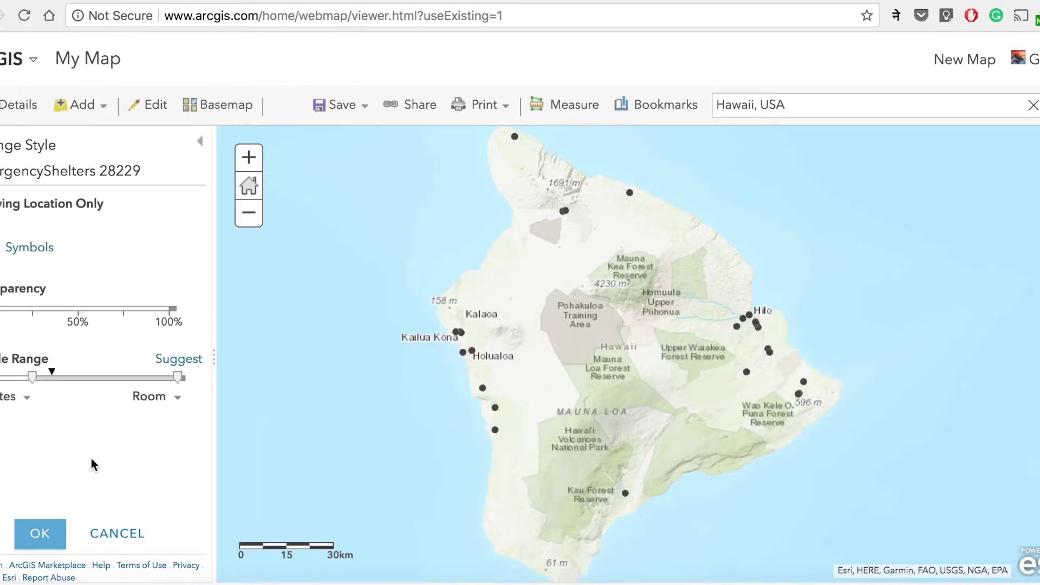
click(37, 250)
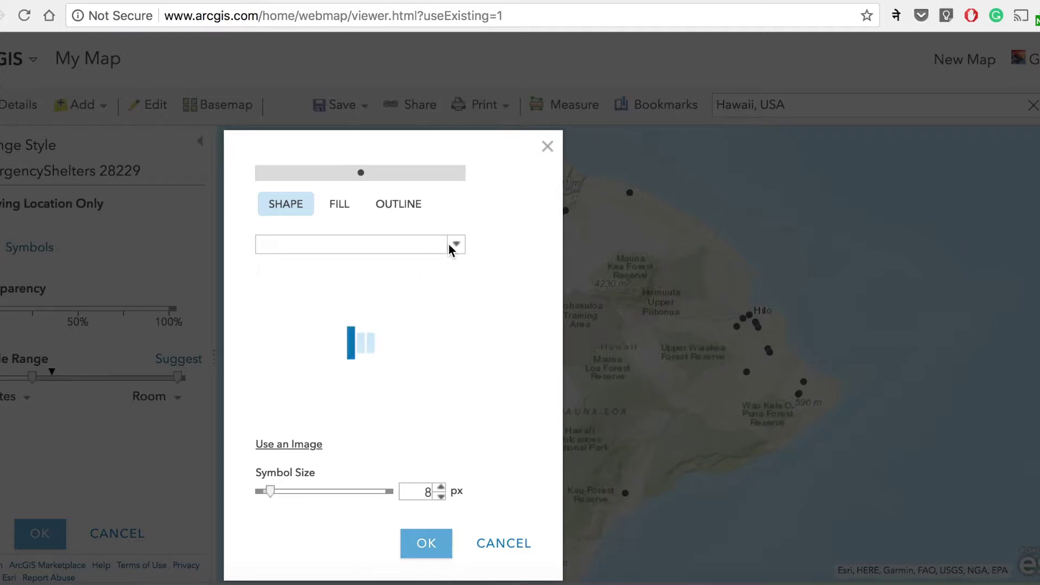
scroll(415, 361, down, 5)
scroll(415, 362, down, 10)
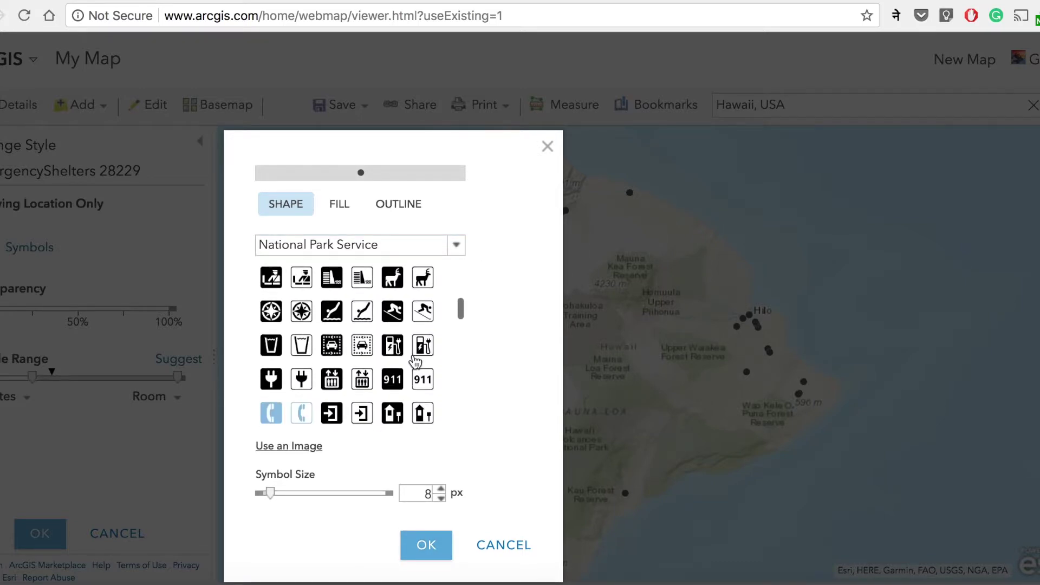
click(332, 344)
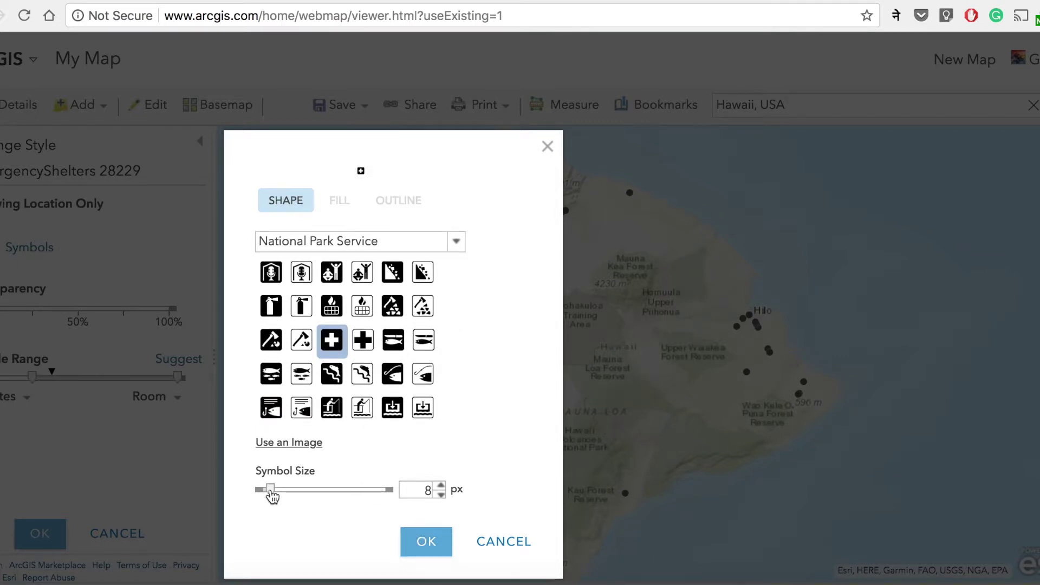
drag(270, 490, 290, 493)
click(425, 556)
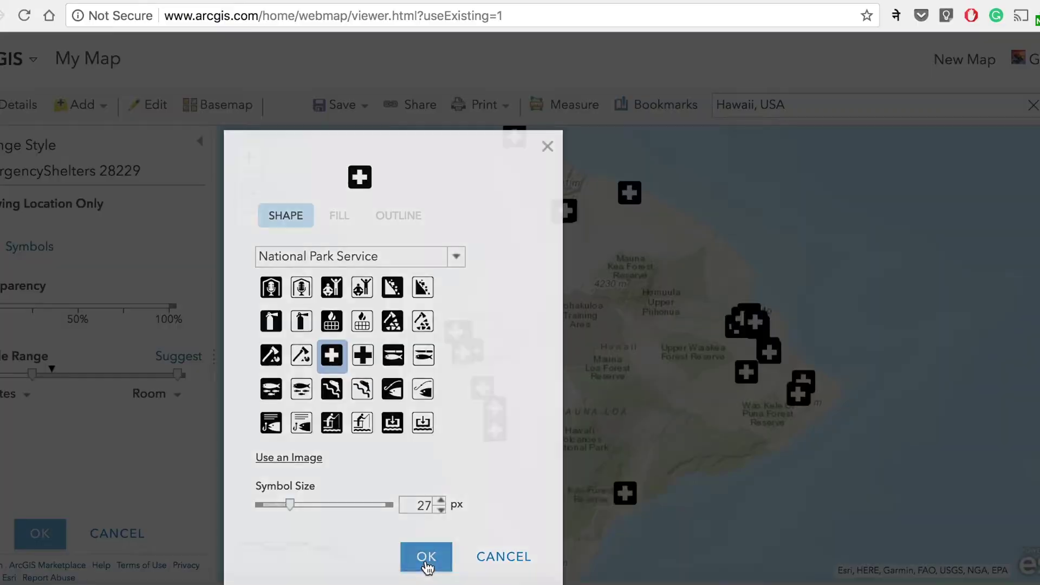
click(36, 537)
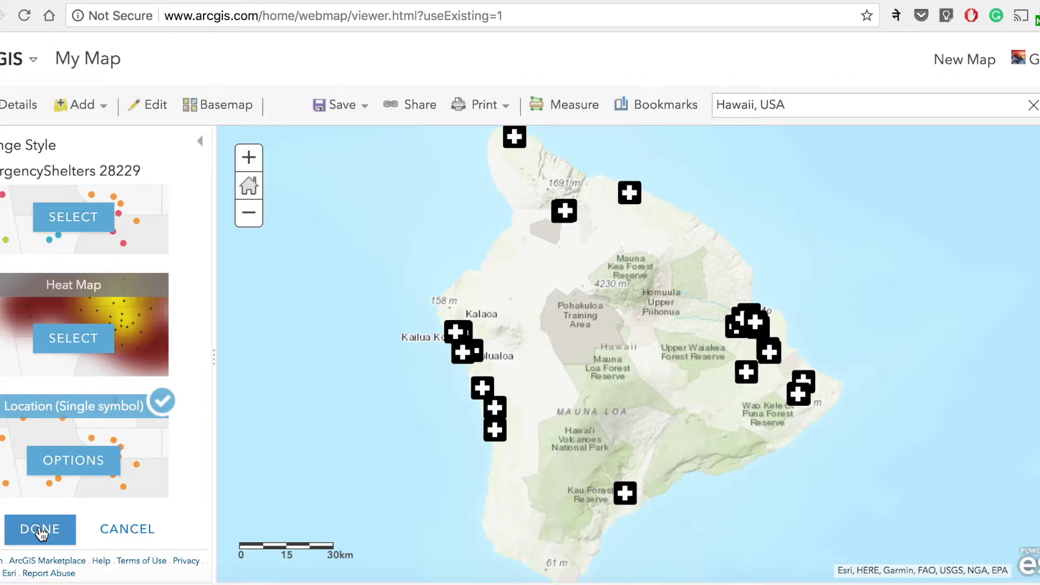
click(39, 530)
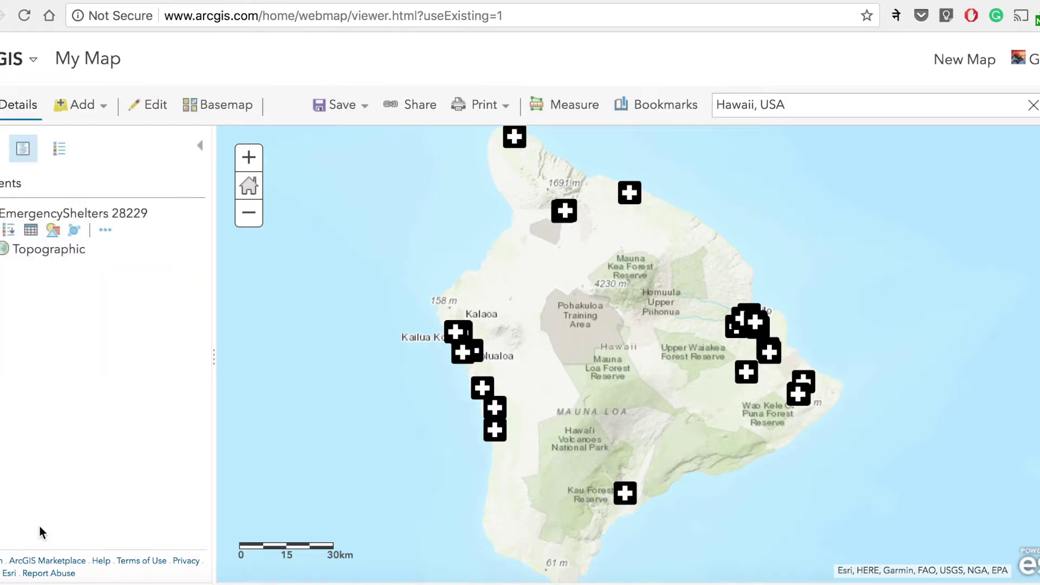
Start a layer search and set it to search all of ArcGIS Online
click(87, 115)
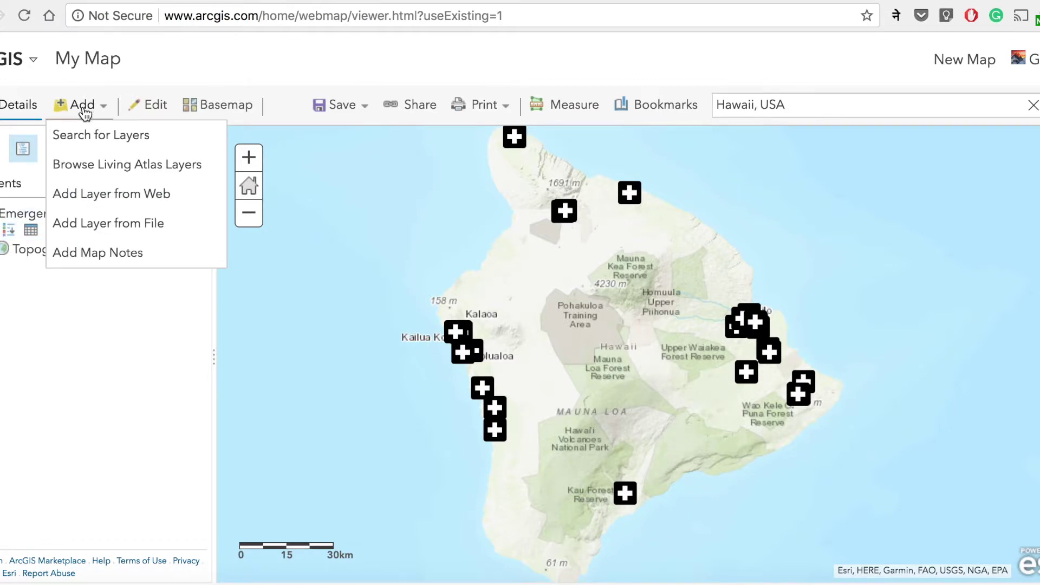
click(95, 145)
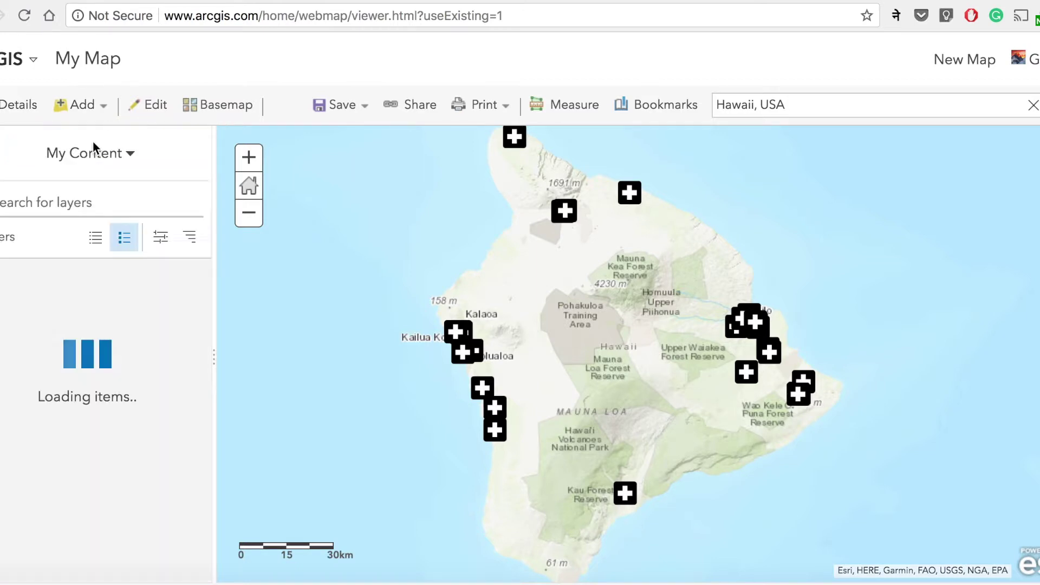
click(70, 202)
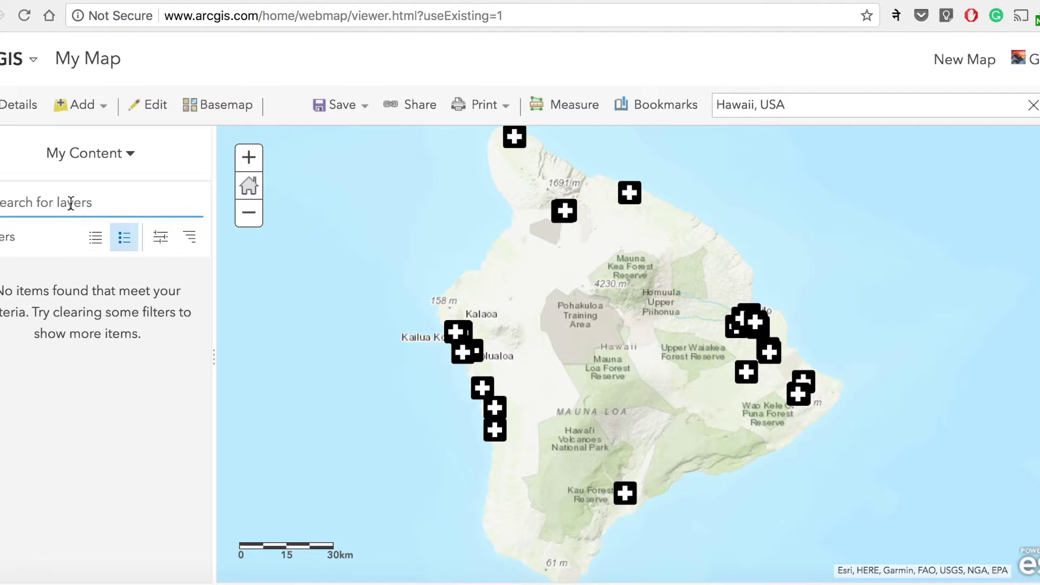
click(109, 157)
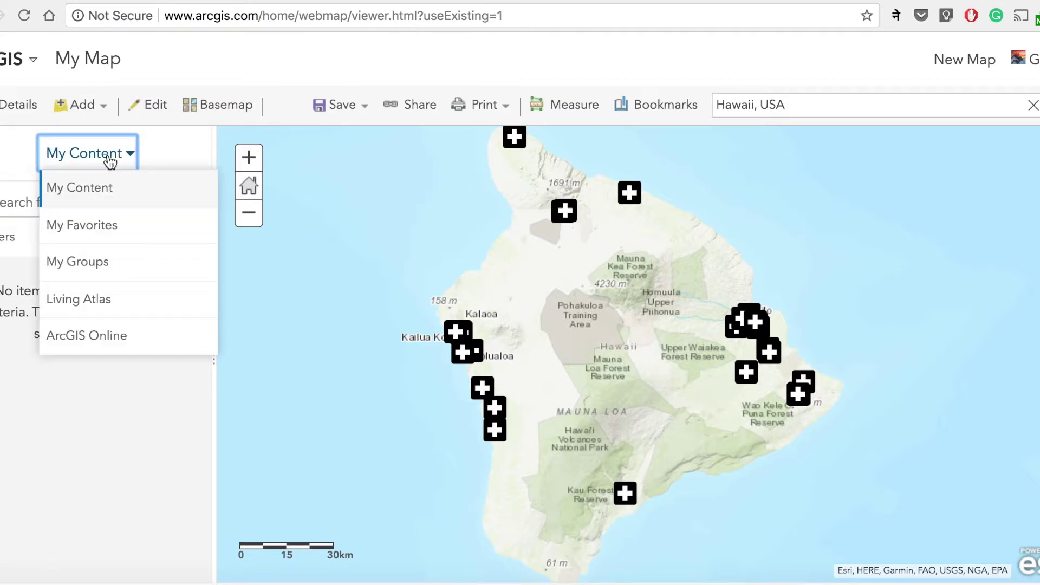
click(92, 337)
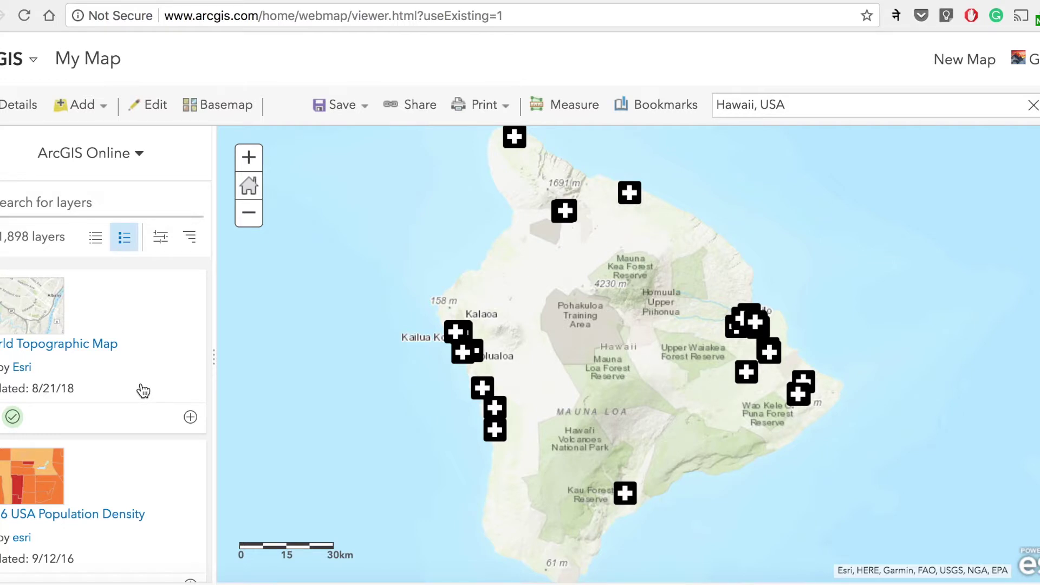
Search 'Haw', add the Hawaii Lava Flow Hazard Zones layer, and return to Contents
click(96, 197)
text(Haw)
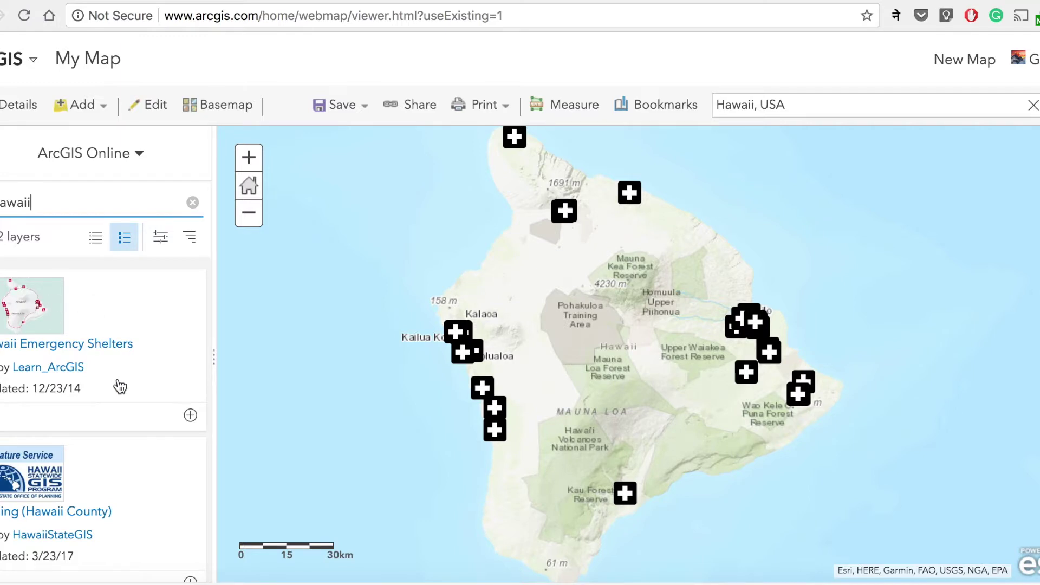
scroll(119, 384, down, 3)
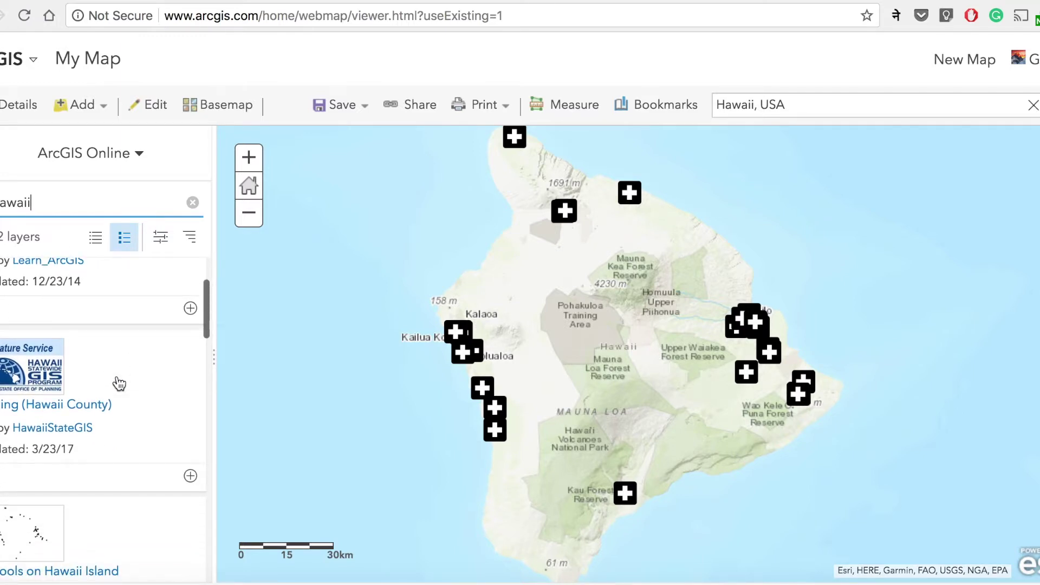
scroll(119, 384, up, 1)
scroll(119, 384, down, 4)
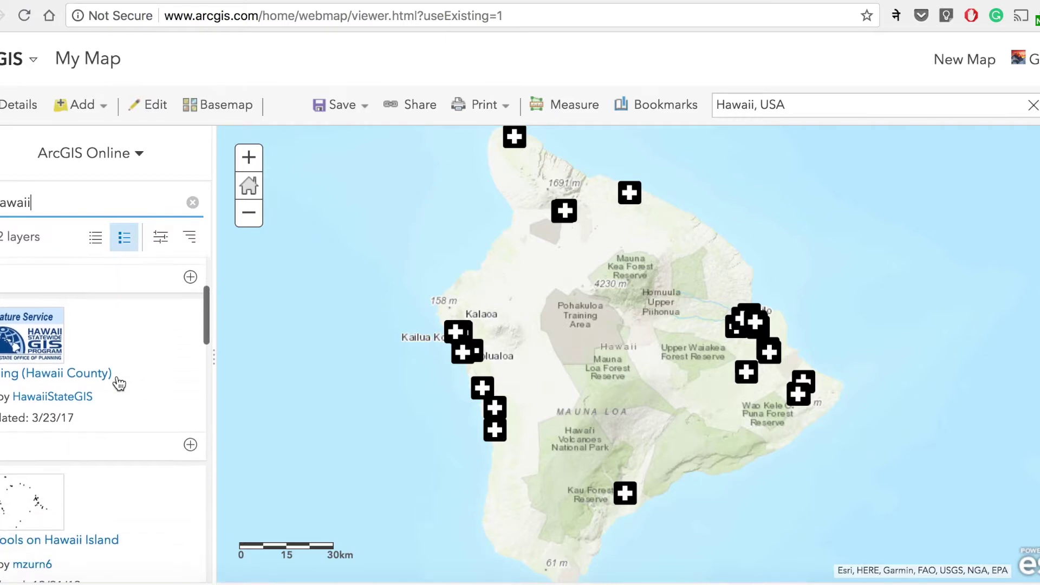
scroll(119, 384, down, 3)
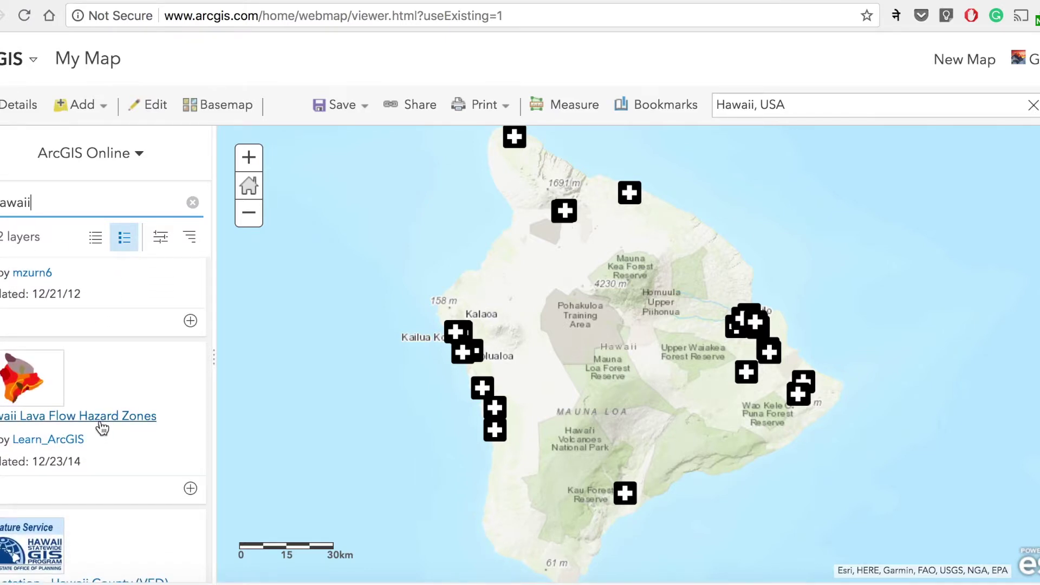
click(190, 489)
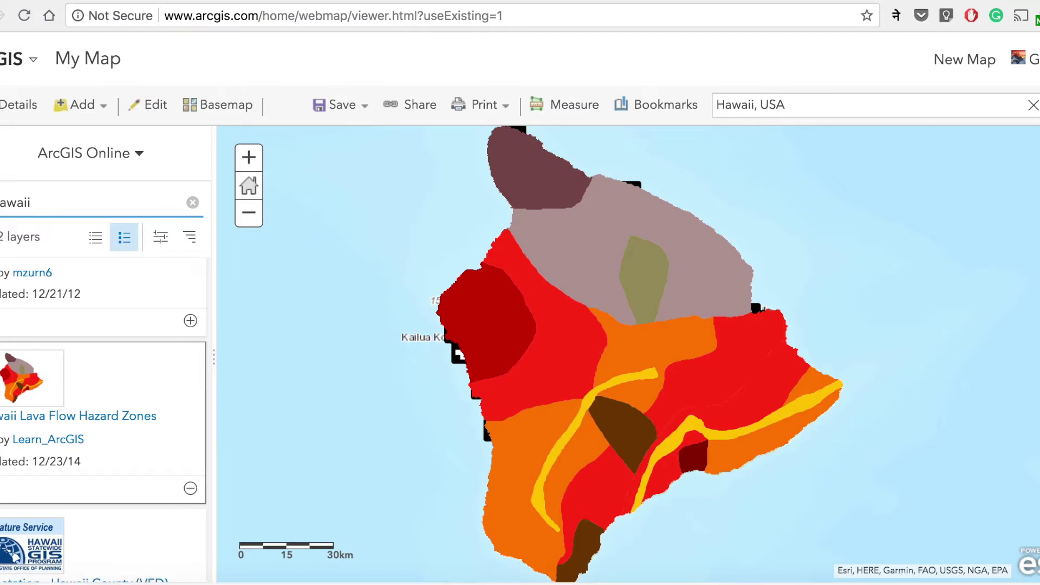
click(19, 105)
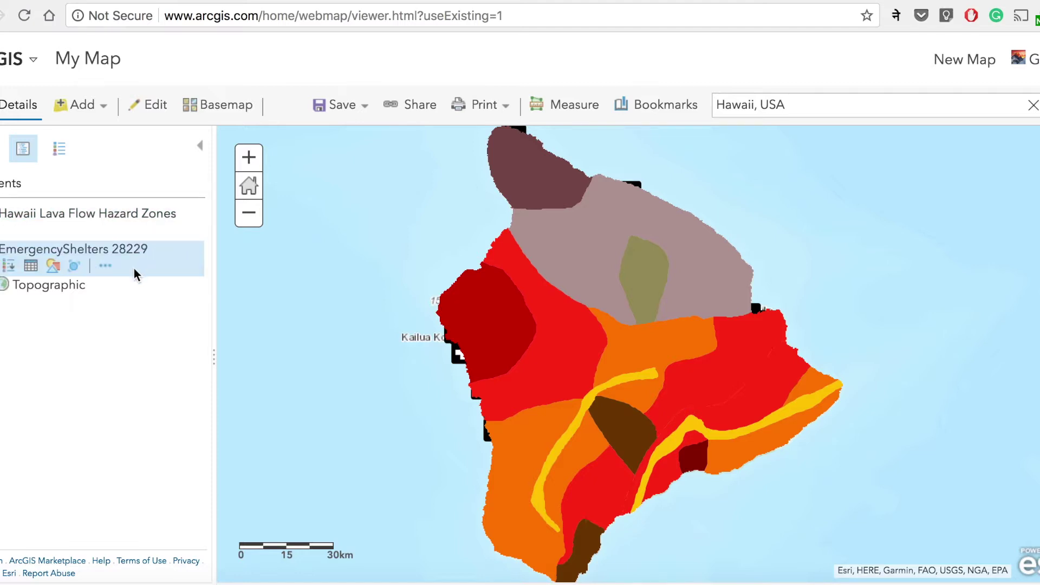
Move EmergencyShelters above the hazard zones and set the hazard zones to about 50% transparency
click(106, 266)
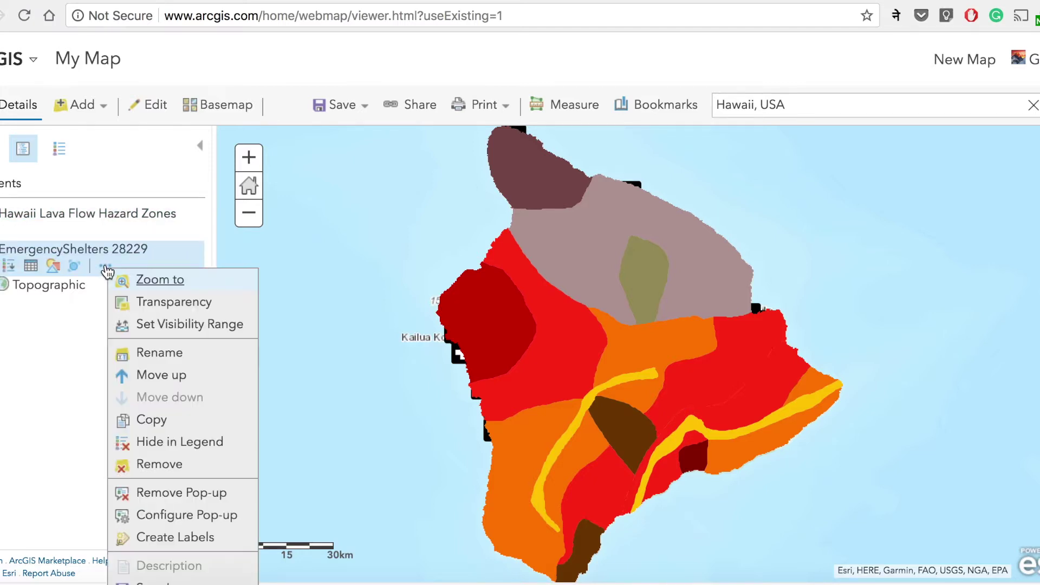
click(144, 376)
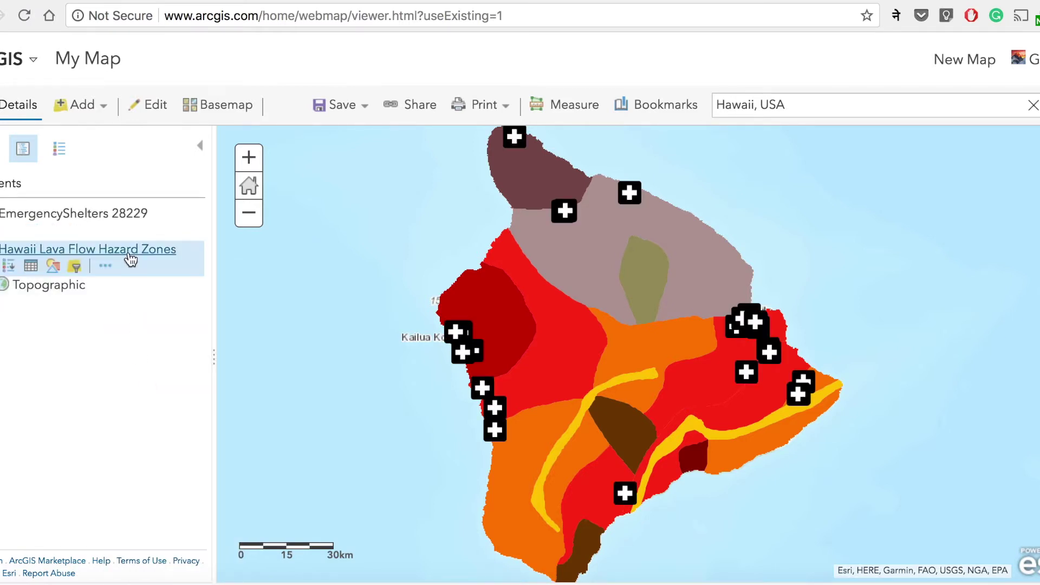
click(107, 268)
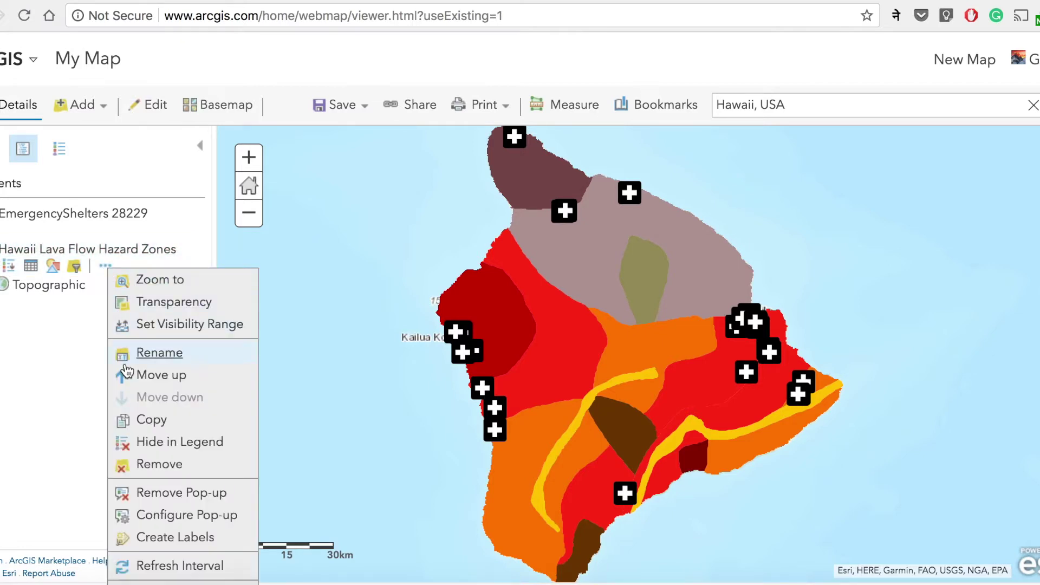
scroll(126, 372, down, 1)
scroll(126, 371, up, 1)
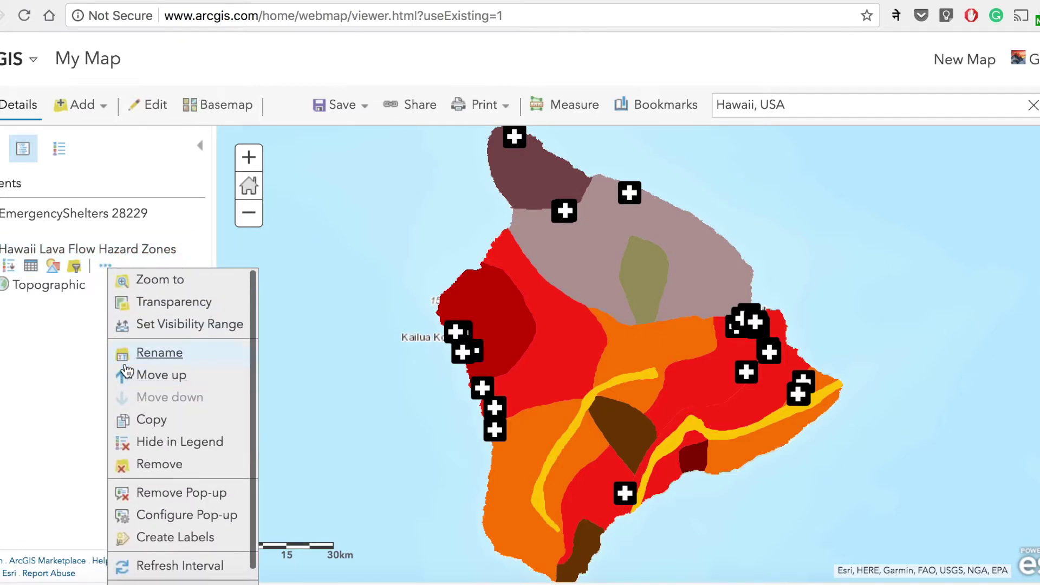
mouse_move(143, 311)
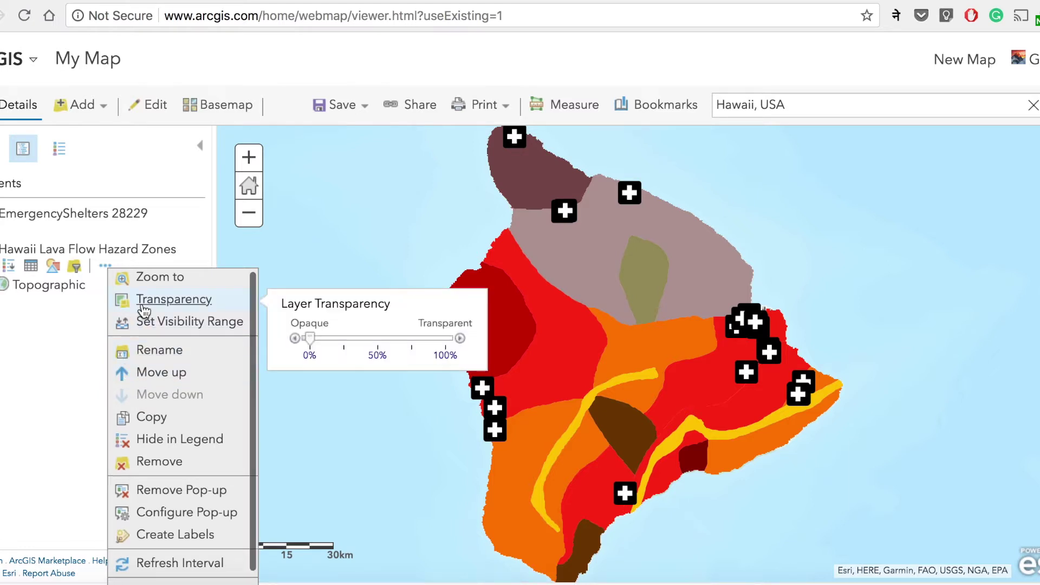
drag(313, 343, 385, 342)
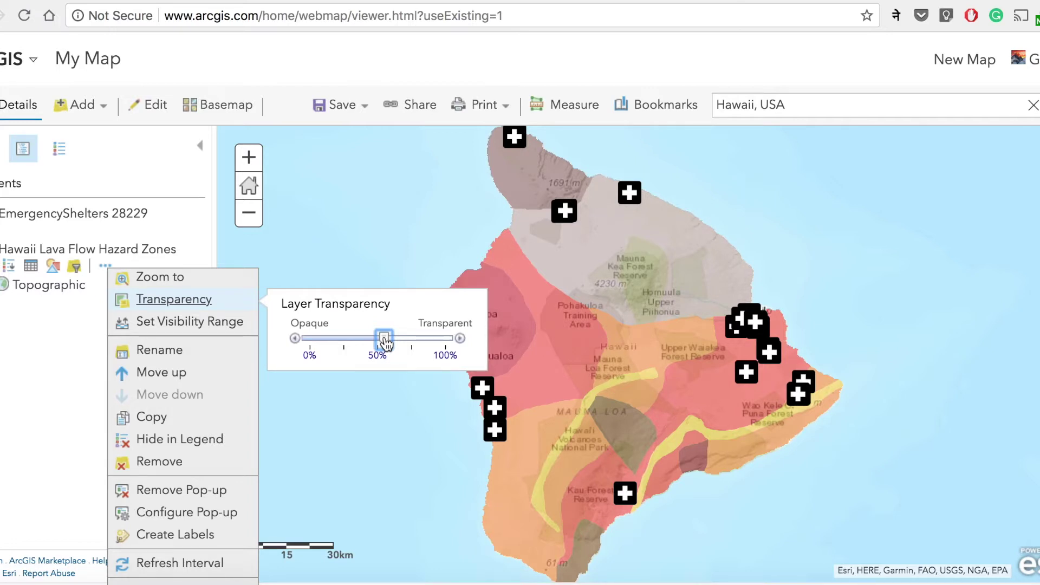
click(19, 375)
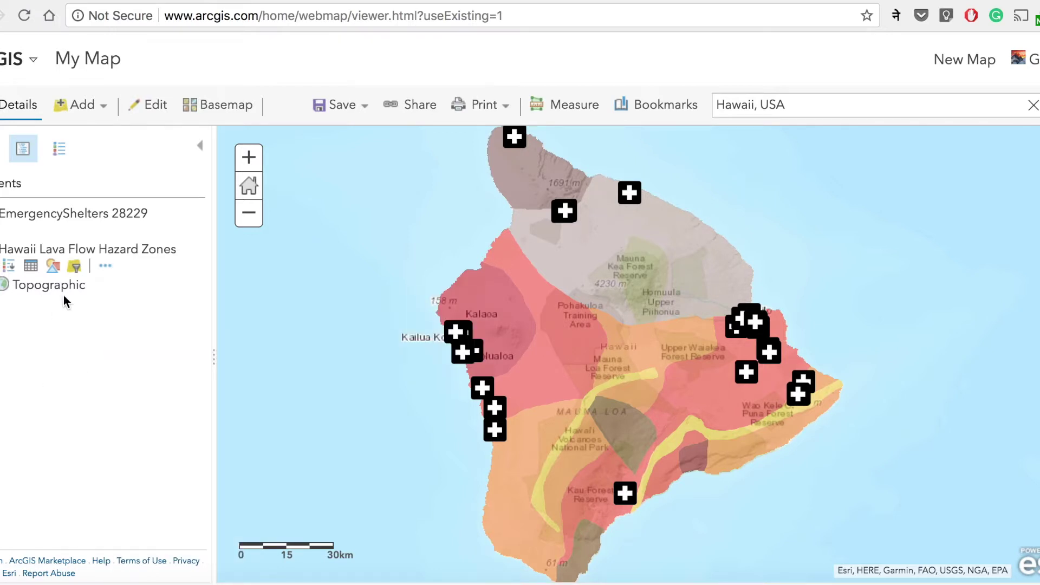
click(103, 266)
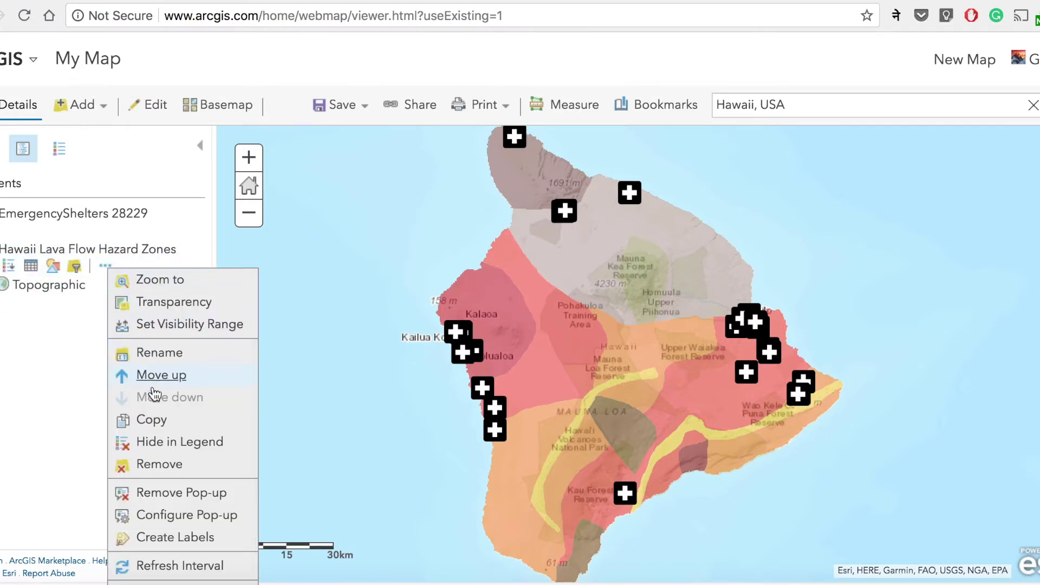
scroll(156, 424, down, 1)
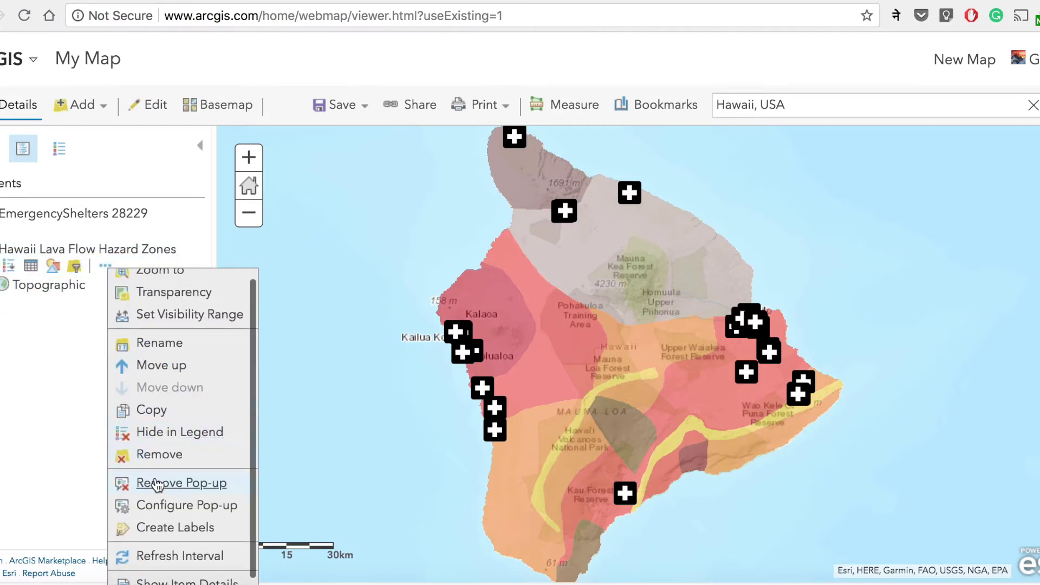
Review the hazard zones' custom pop-up display of description, {COVERAGE1800} and photo credit, then confirm
click(154, 505)
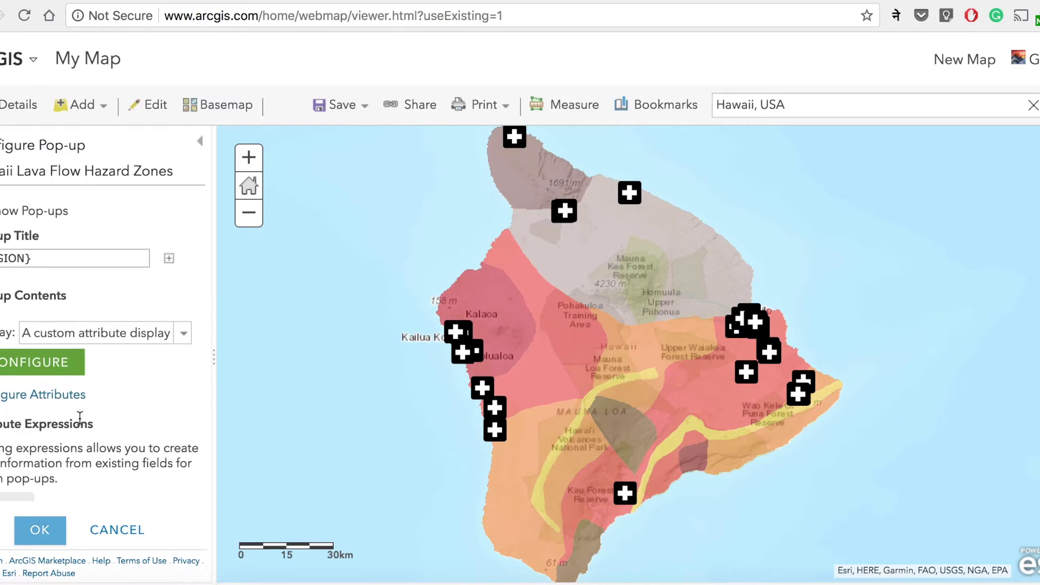
scroll(127, 366, down, 3)
scroll(127, 371, up, 3)
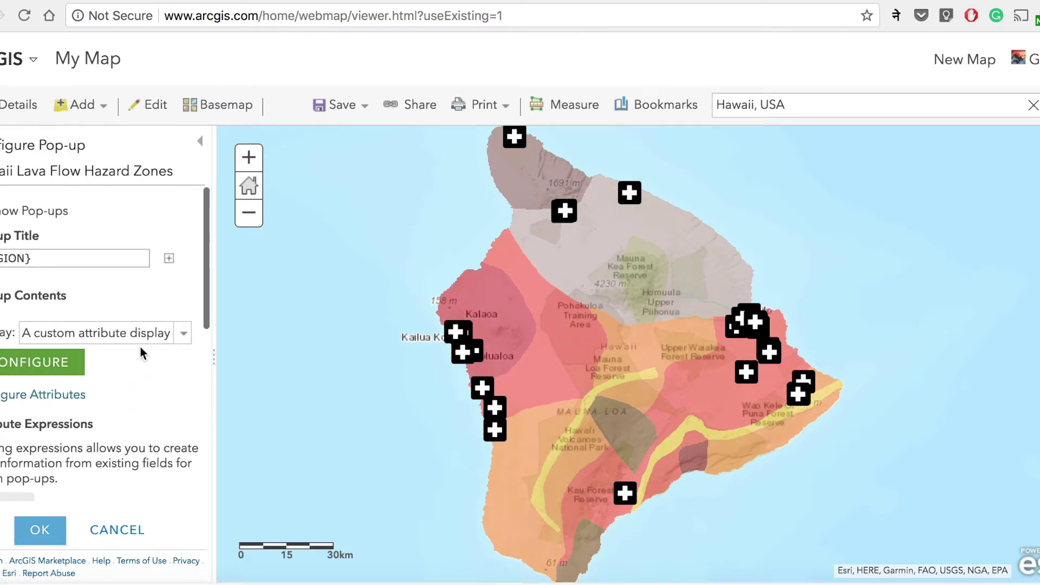
click(173, 333)
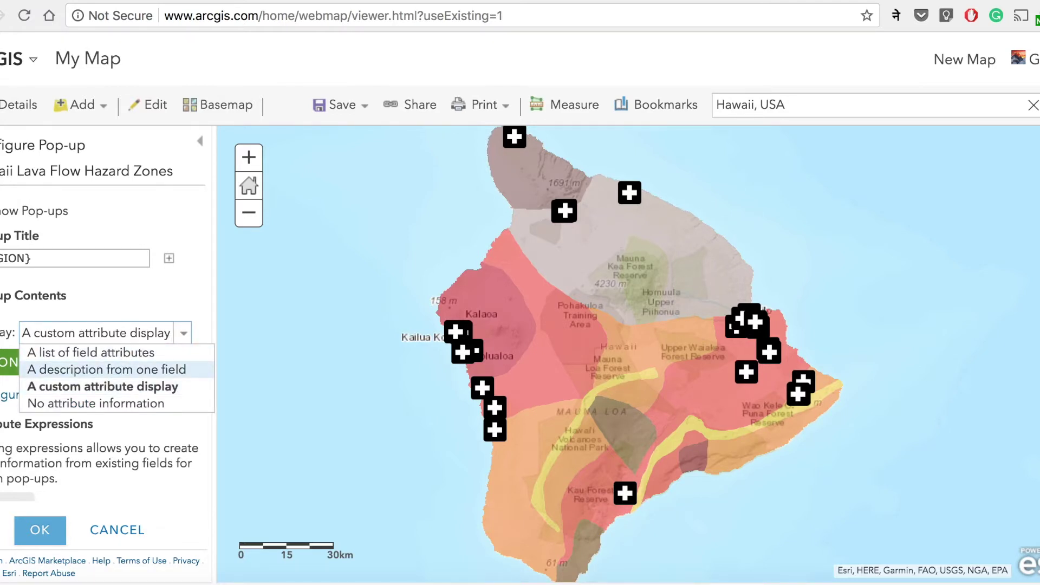
click(103, 386)
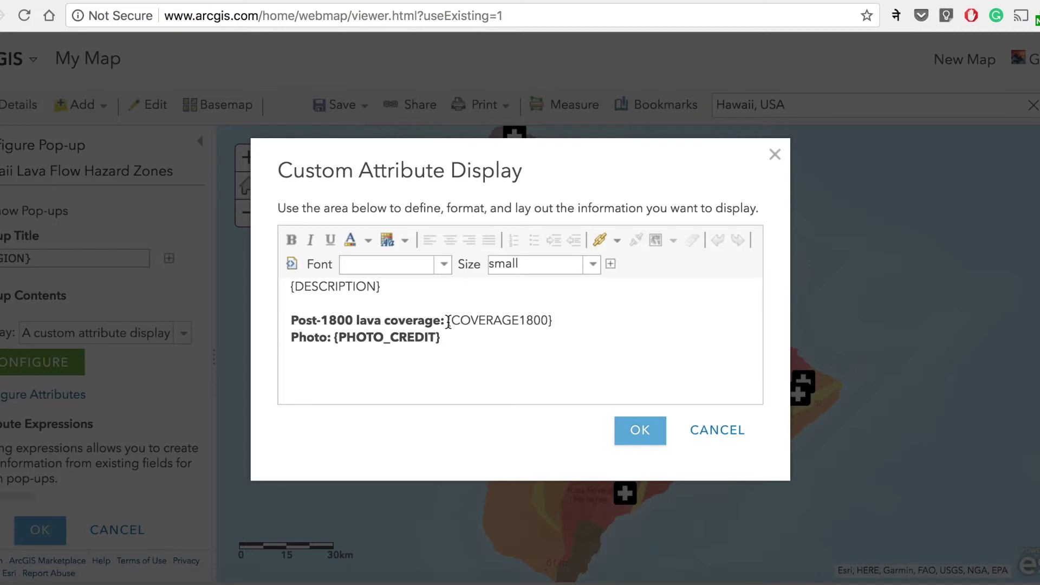
drag(448, 321, 559, 319)
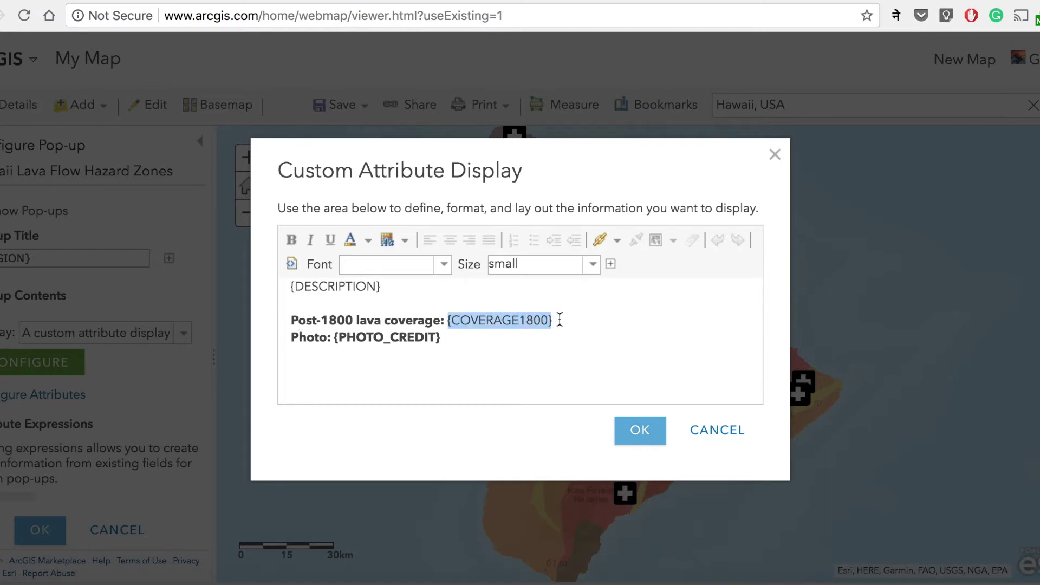
click(557, 321)
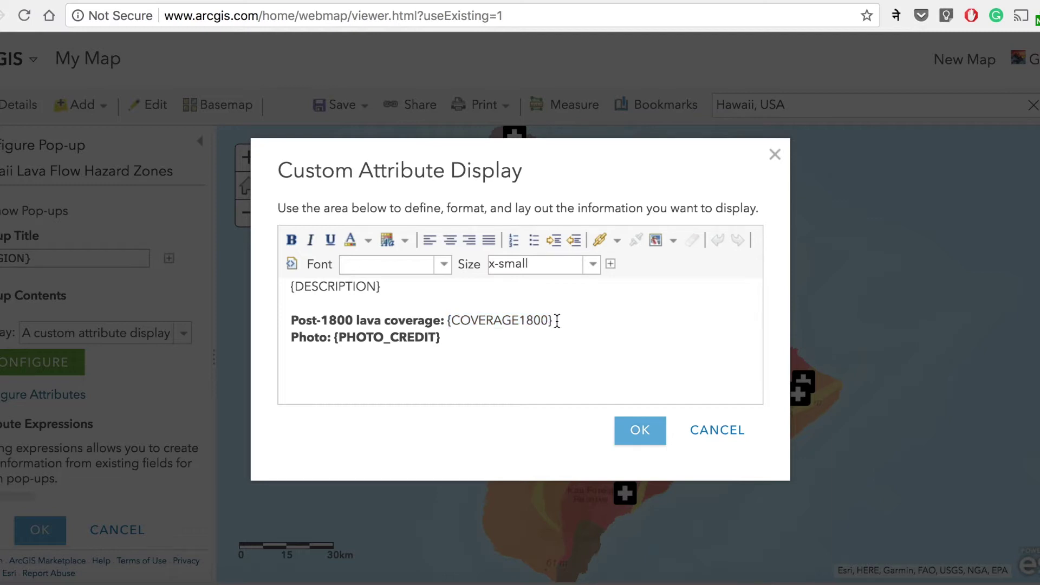
click(635, 431)
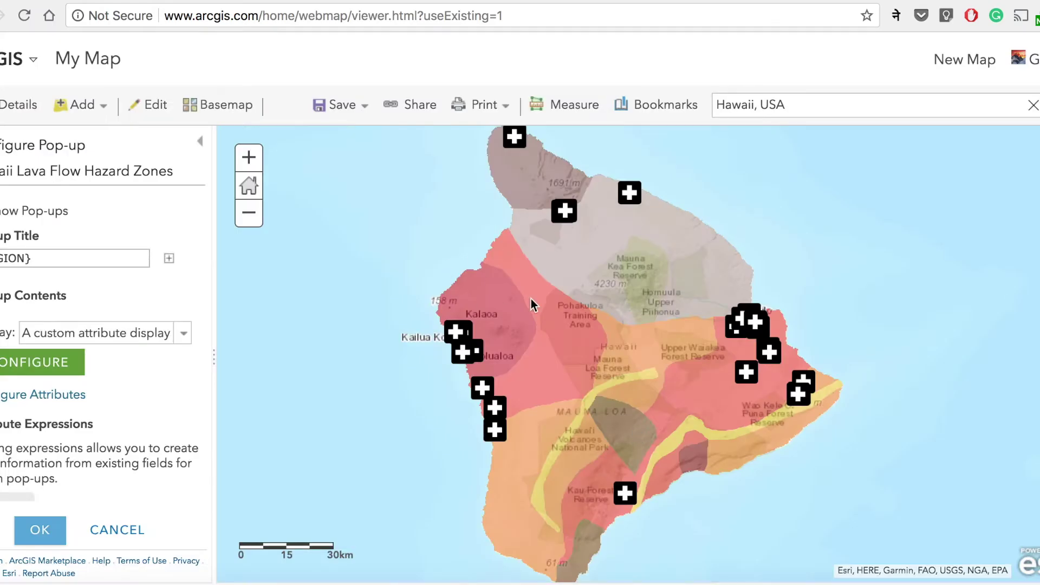
click(44, 528)
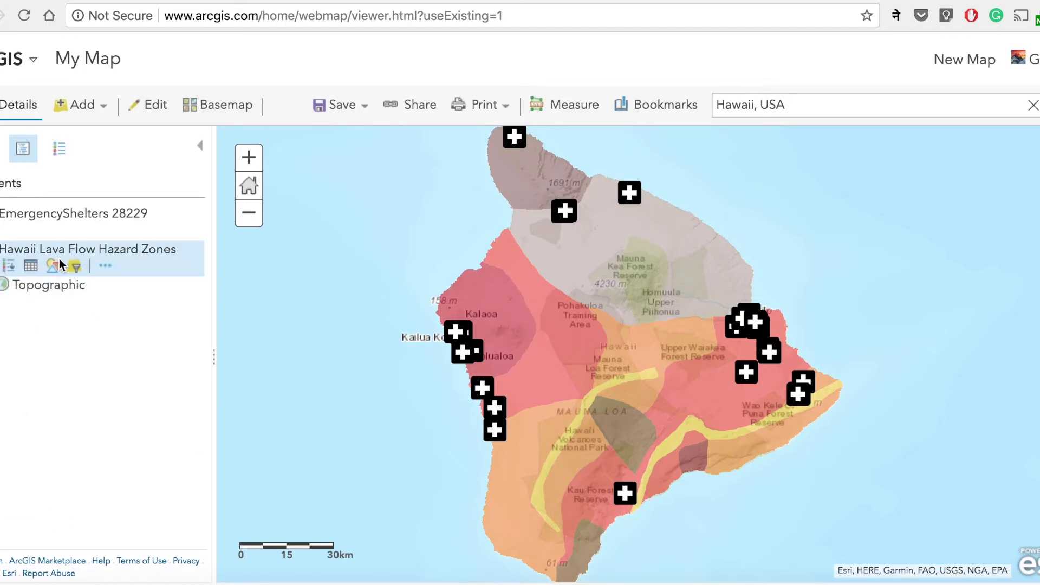
click(30, 267)
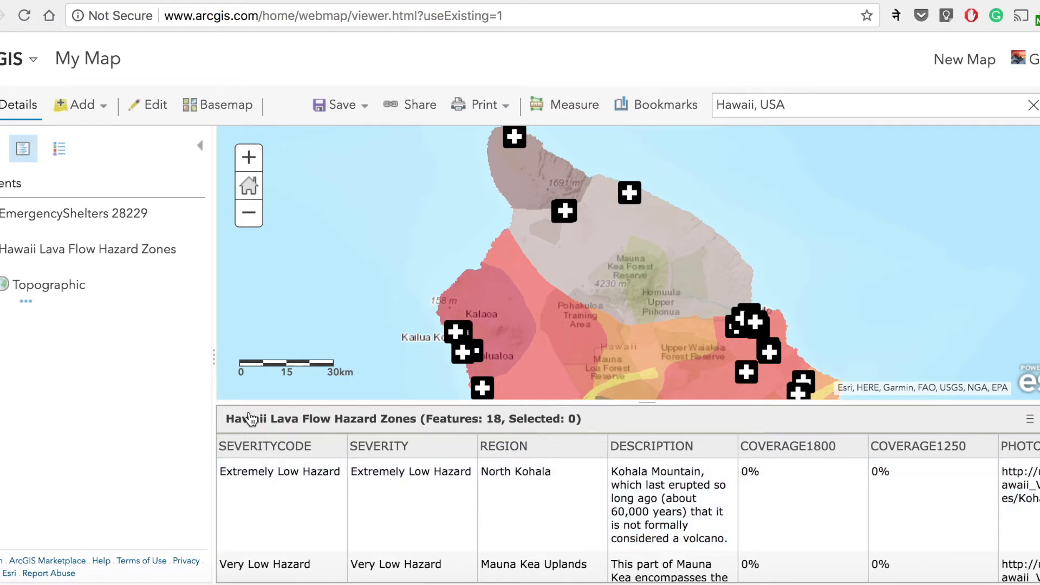
click(30, 266)
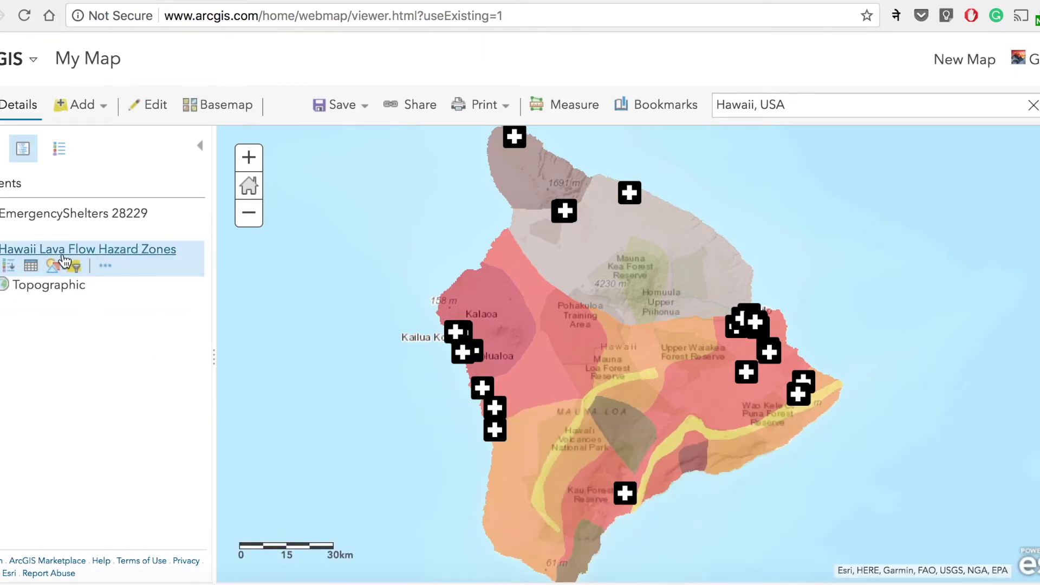
Check the hazard zones' transparency and the Save options, then open the EmergencyShelters 28229 layer options
click(105, 266)
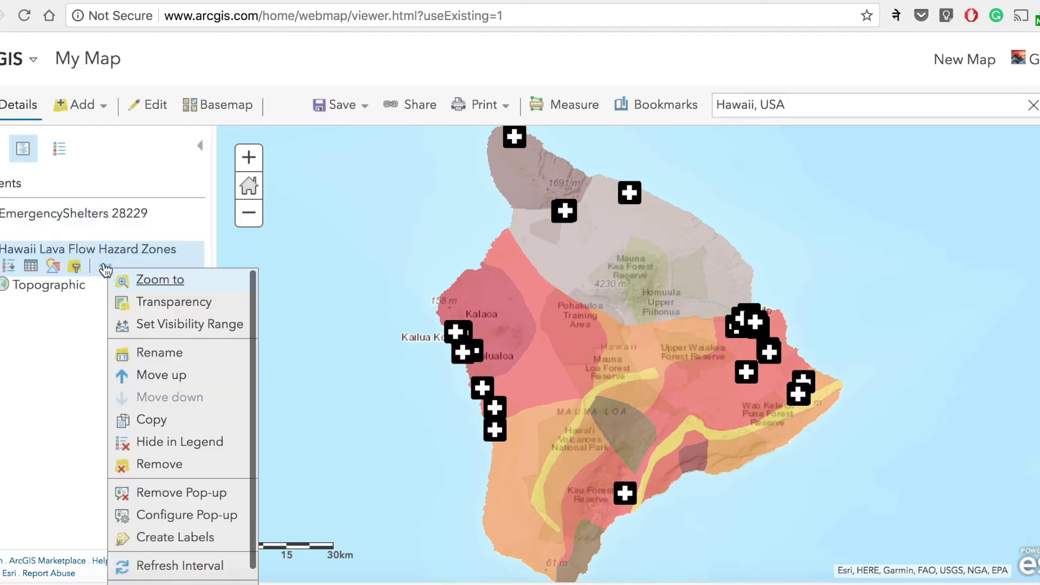
scroll(168, 395, down, 1)
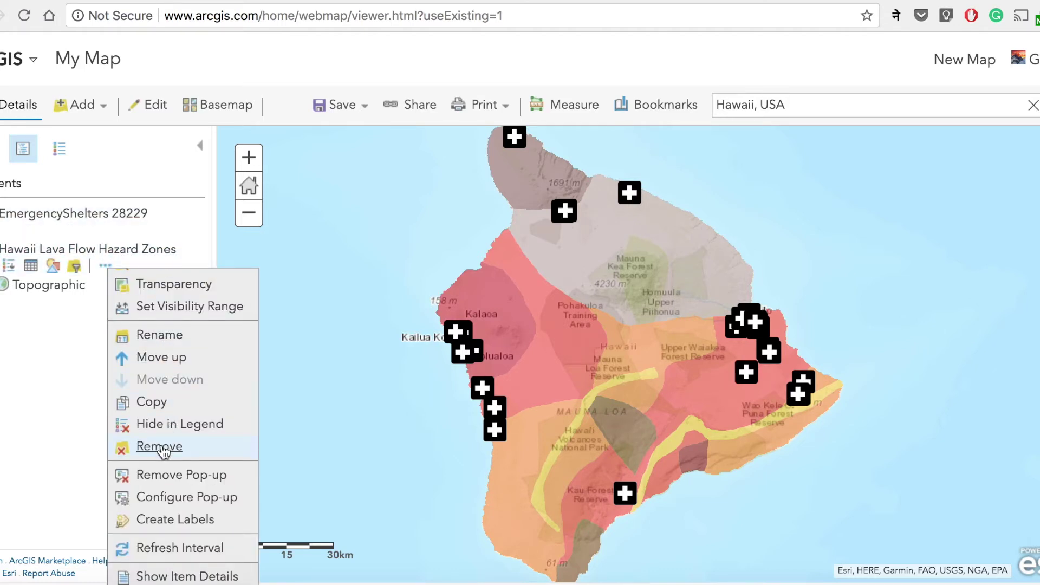
click(187, 284)
click(47, 386)
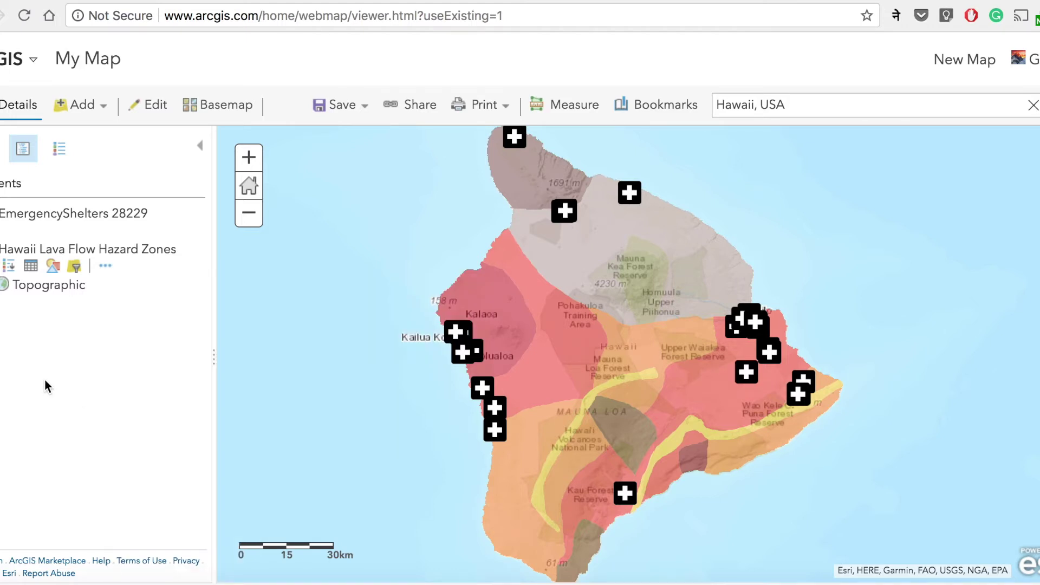
click(336, 109)
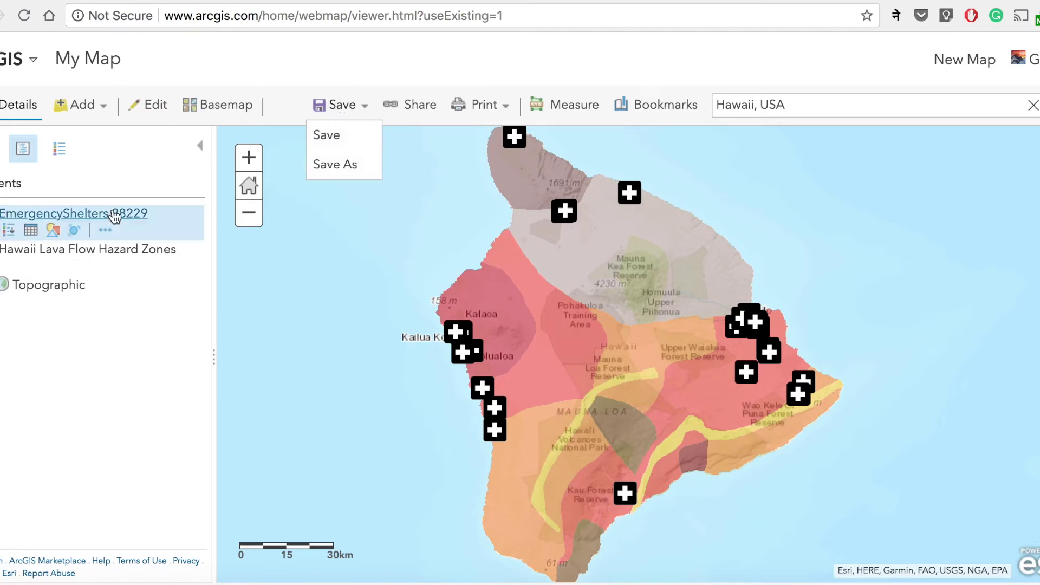
click(106, 230)
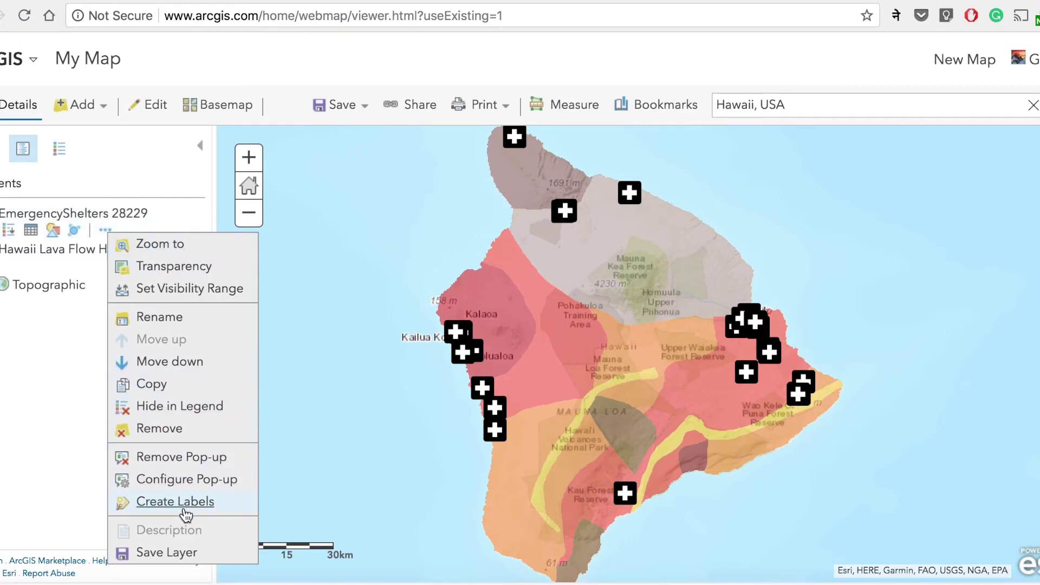
Change the layer name from 'EmergencyShelters_28229' to 'Emergency Shelters' and confirm
click(170, 319)
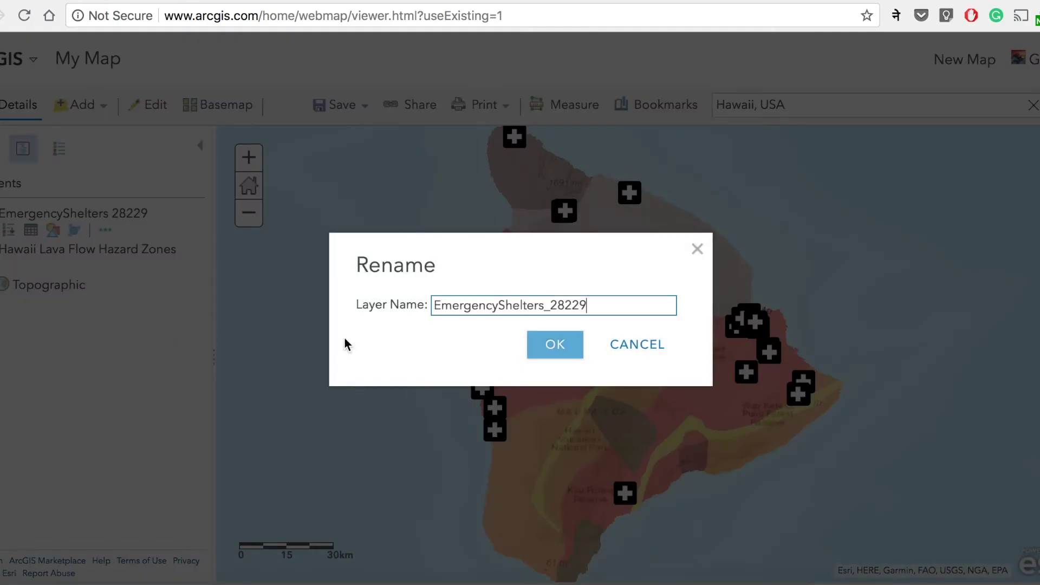
click(498, 307)
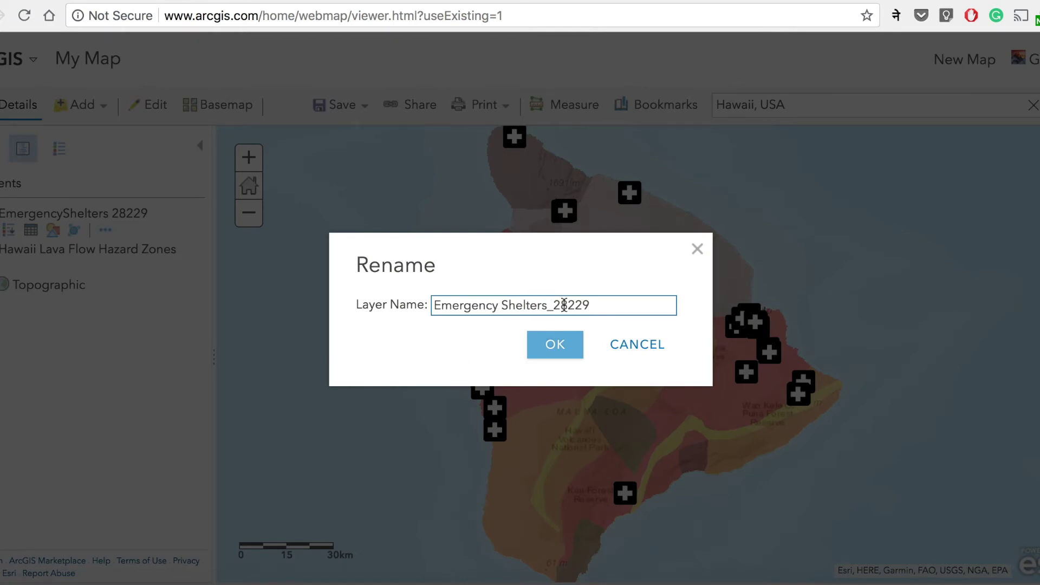
key(BackSpace)
key(BackSpace)
key(BackSpace)
key(BackSpace)
key(BackSpace)
key(BackSpace)
text(s)
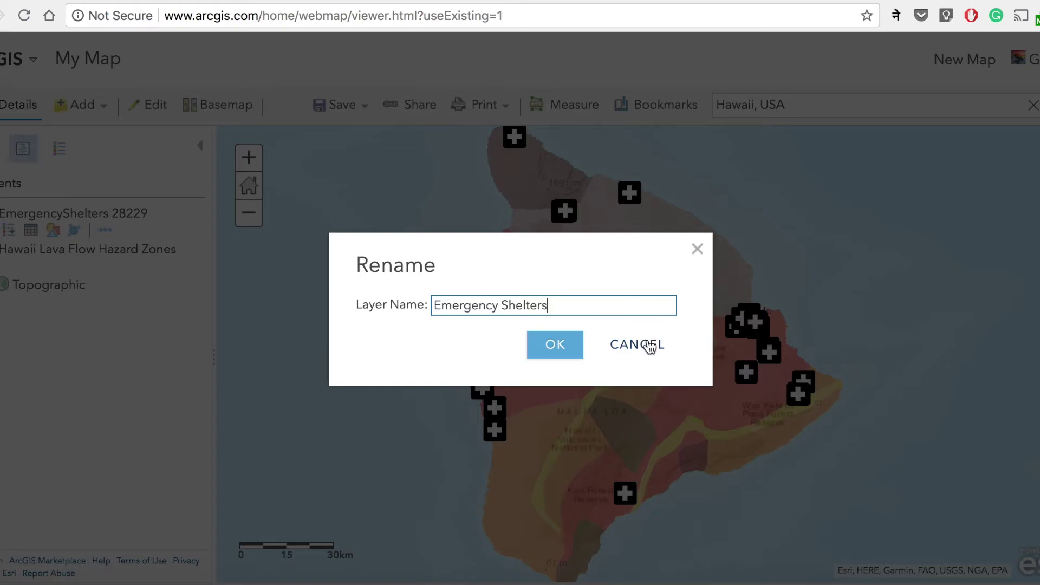
click(539, 350)
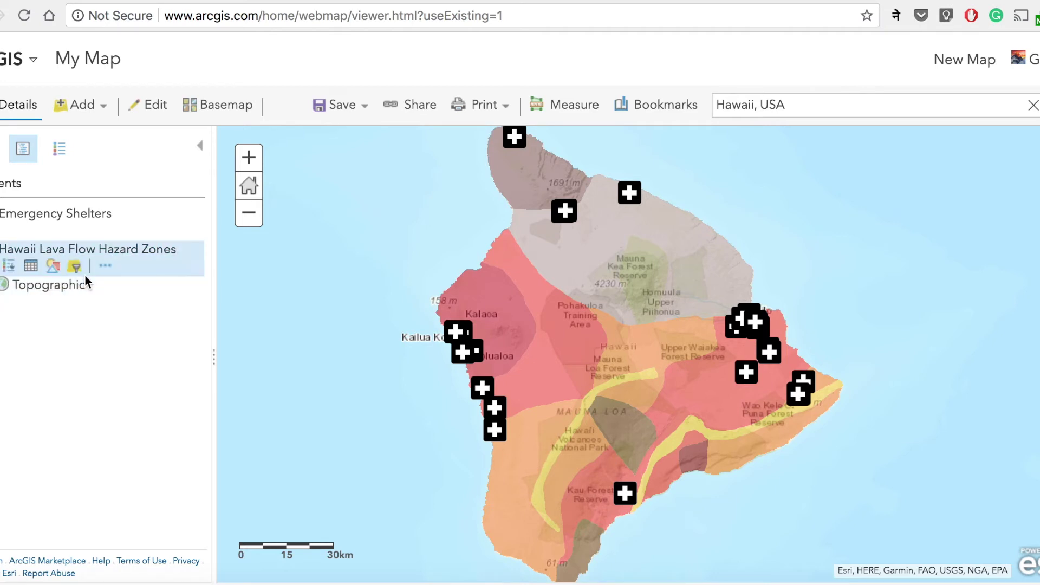
Begin saving the map and choose the test folder as its location
click(344, 116)
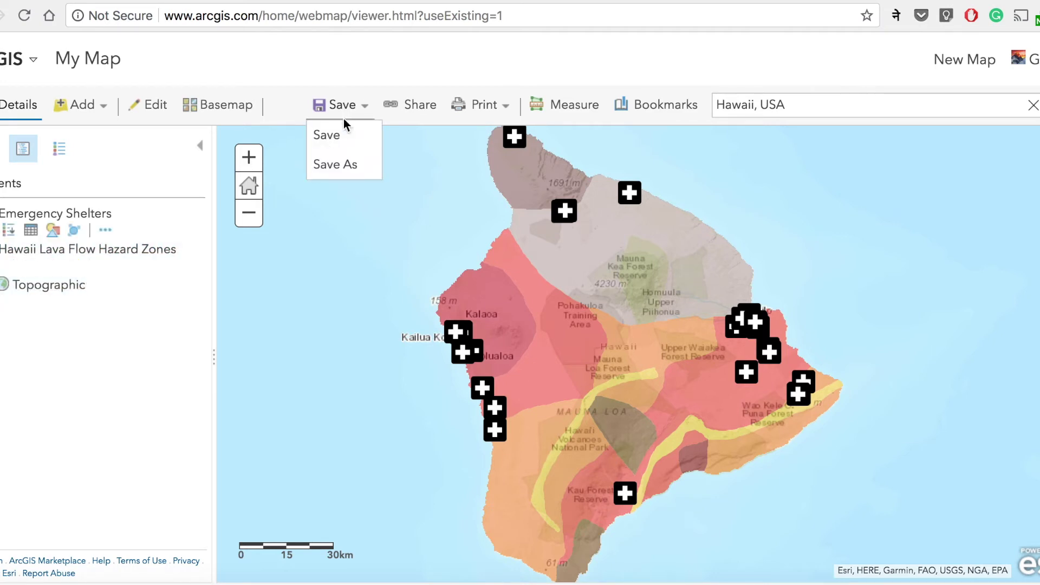
click(339, 131)
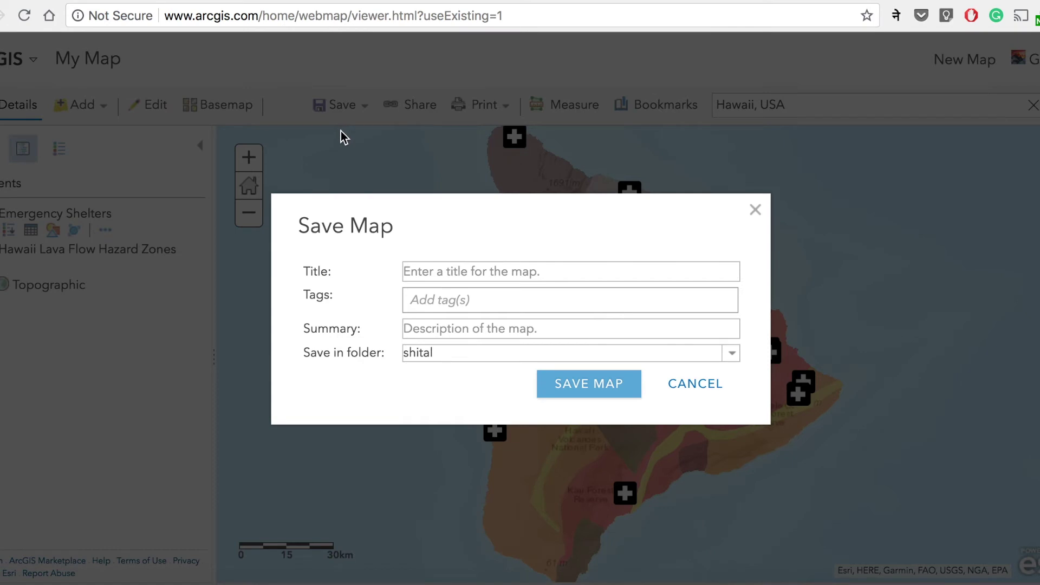
click(449, 352)
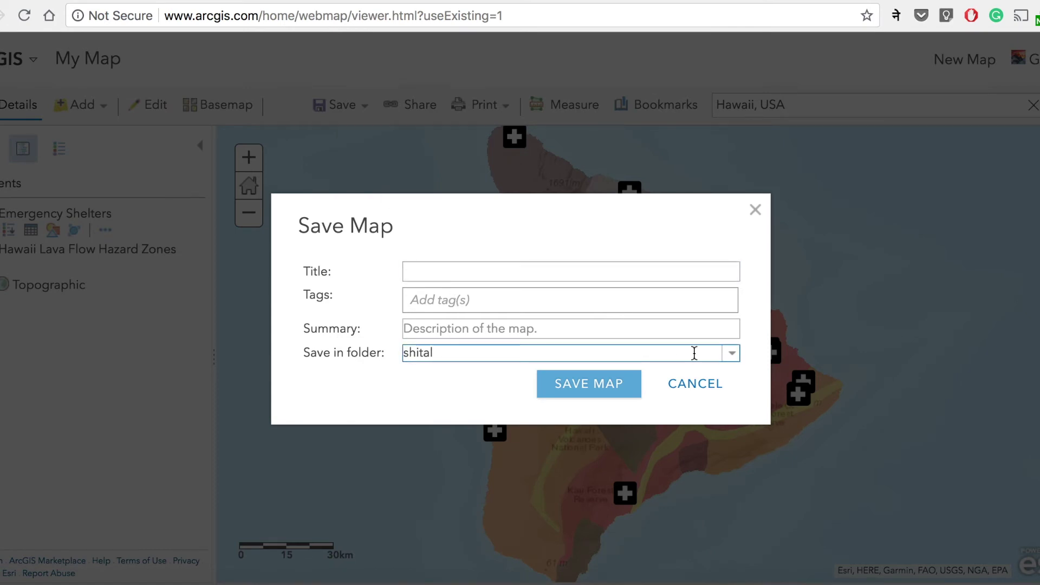
click(731, 357)
click(550, 408)
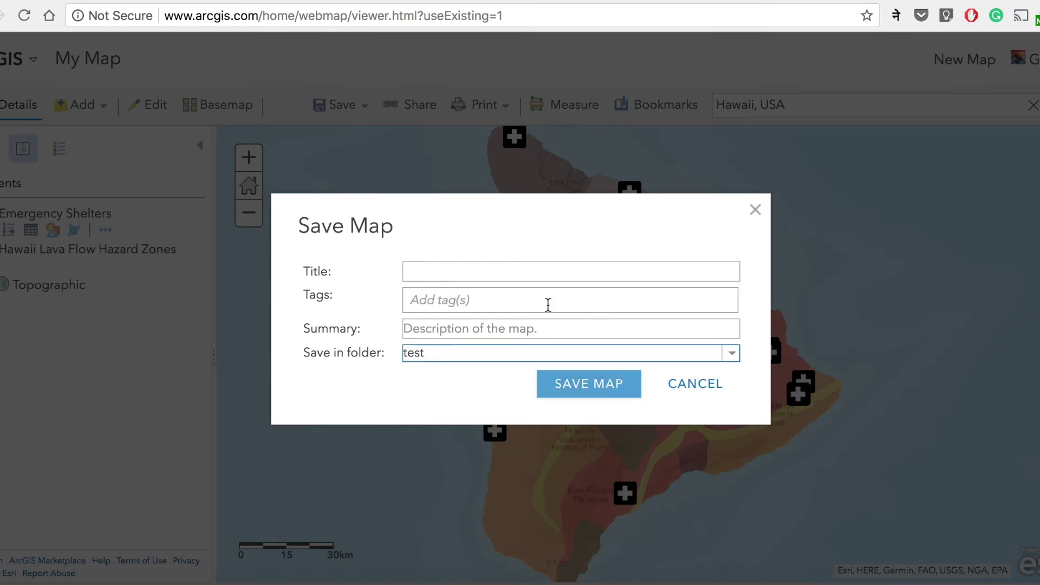
Enter the title 'Hawaii Emergency' and add the tag 'test'
click(547, 269)
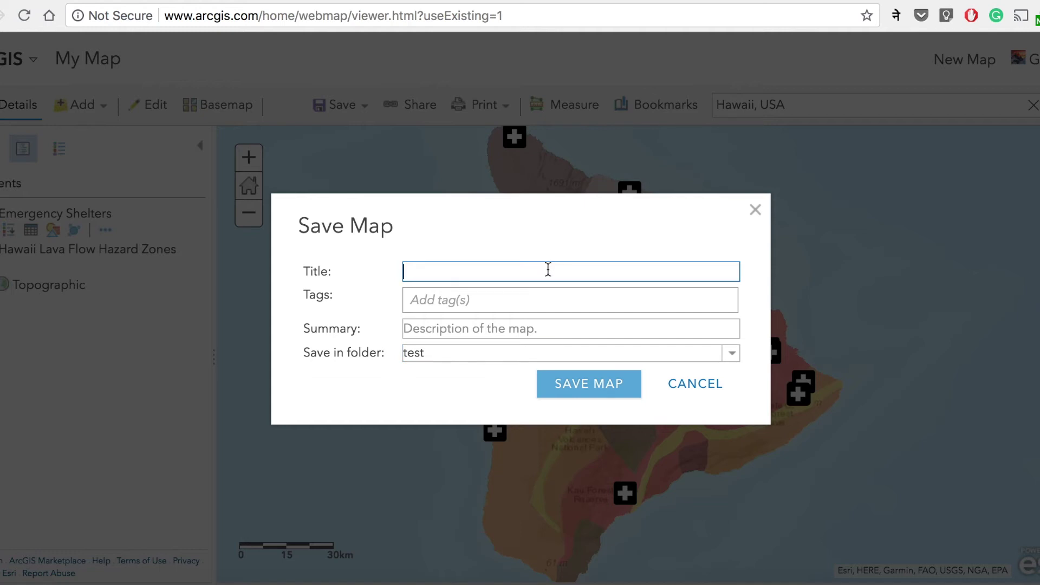
text(Hawaii Emergency)
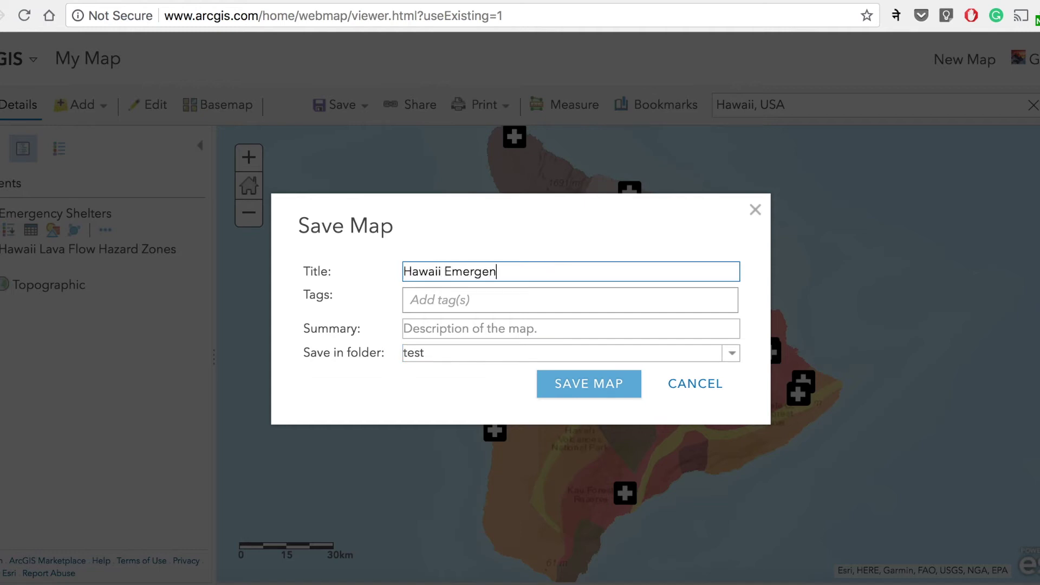
click(570, 300)
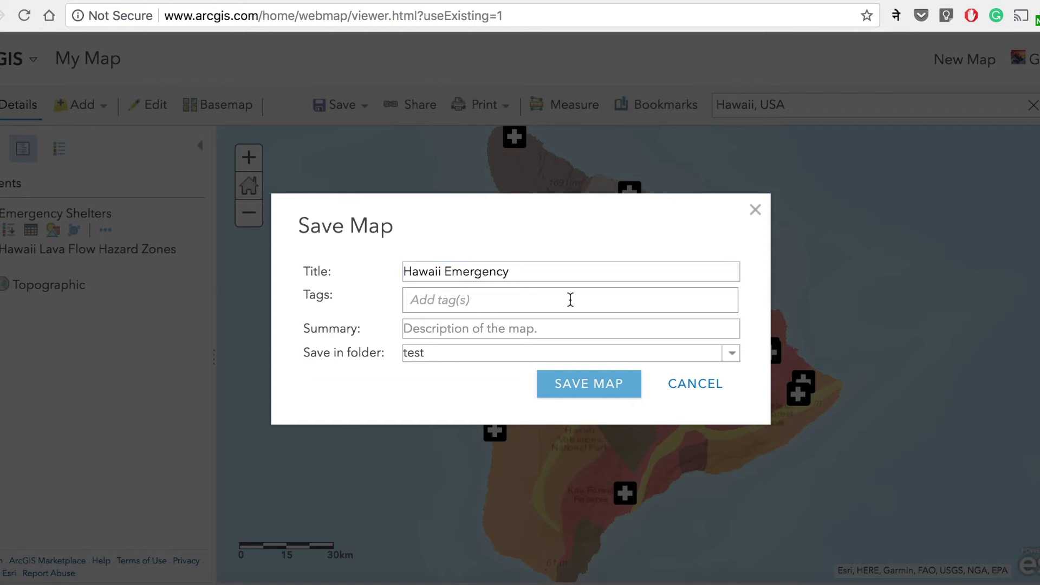
text(test)
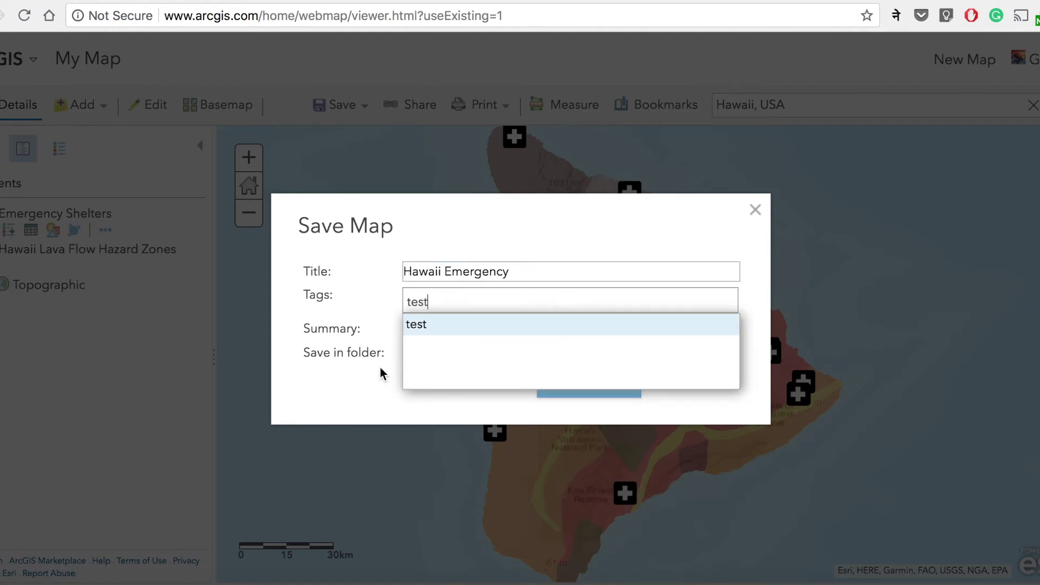
key(Return)
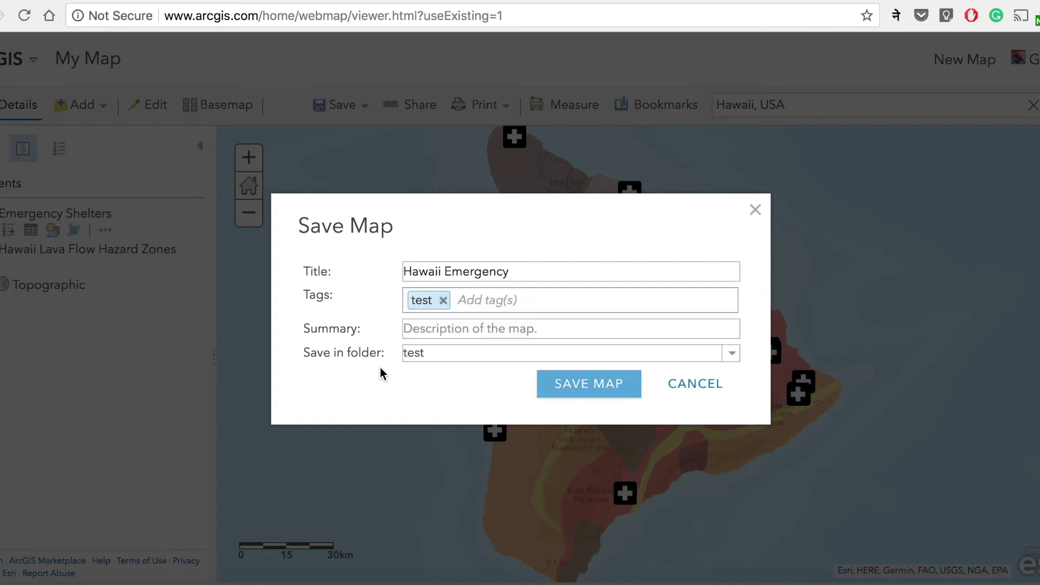
Write the summary 'This map provides hawaii lava flows region with shelters' and save the map
click(456, 329)
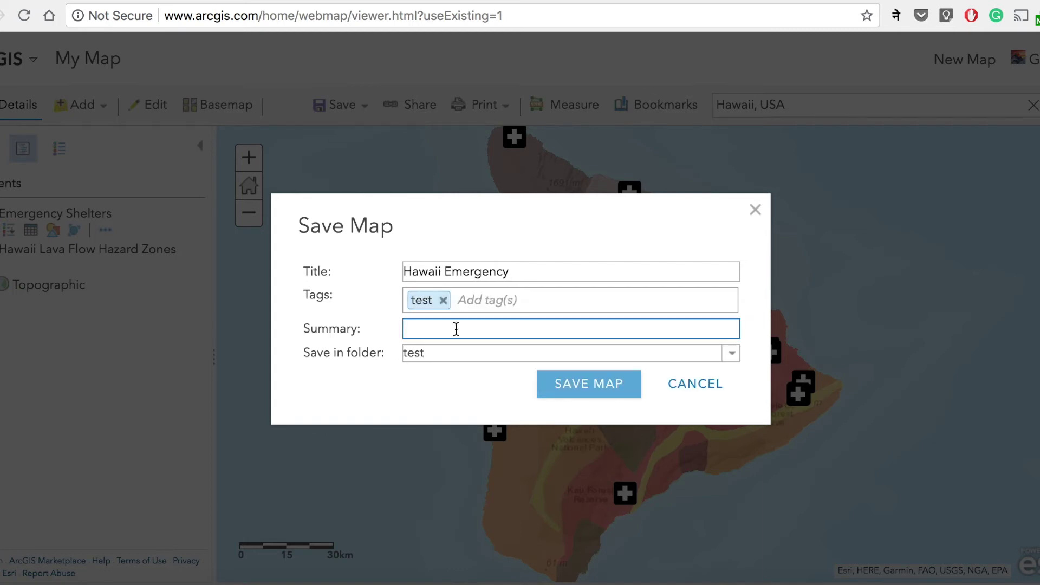
text(This map provides )
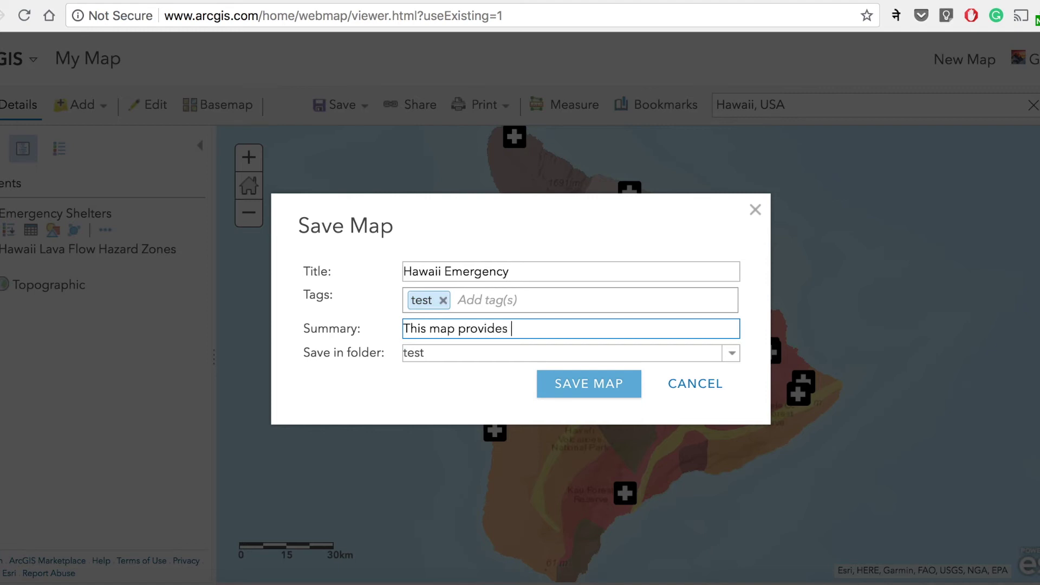
text(hawaii lava flowregio)
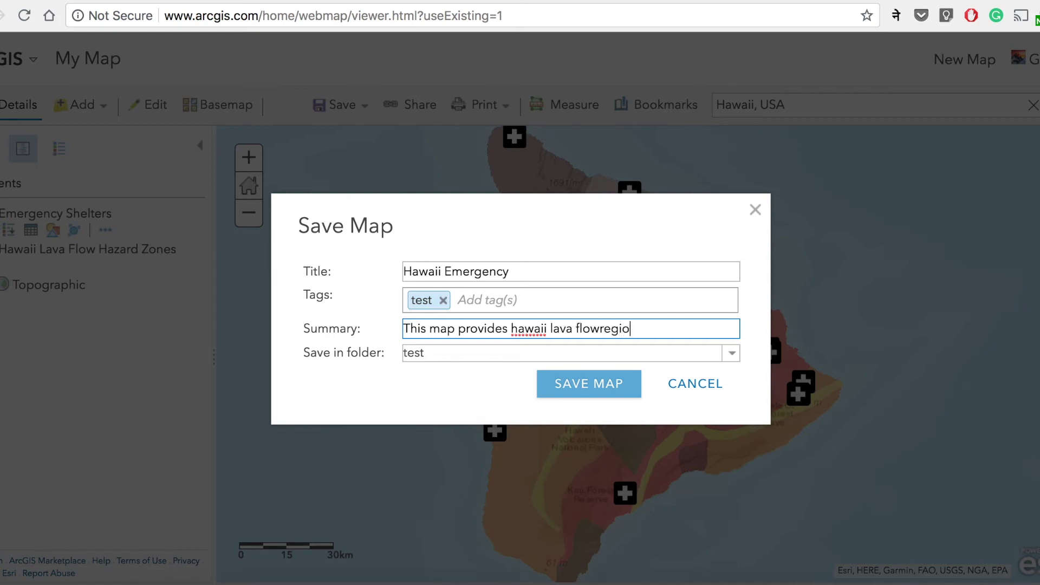
text(n with shelters)
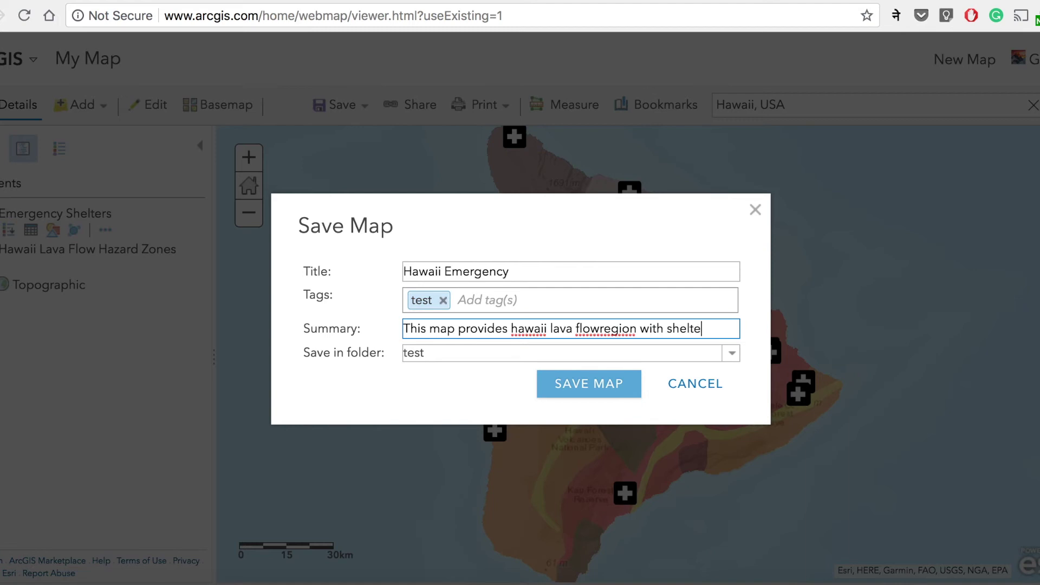
click(599, 329)
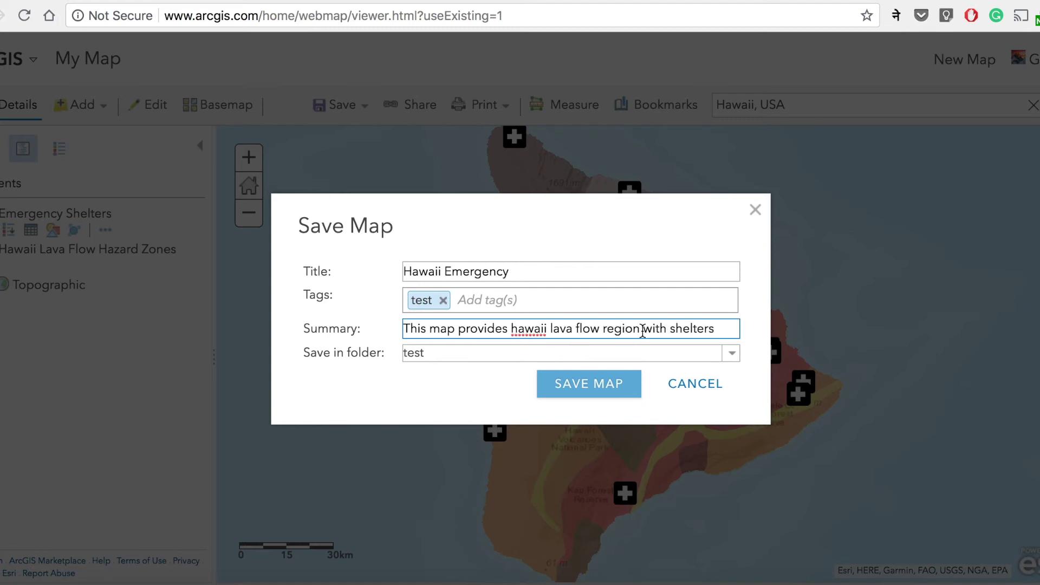
text(s)
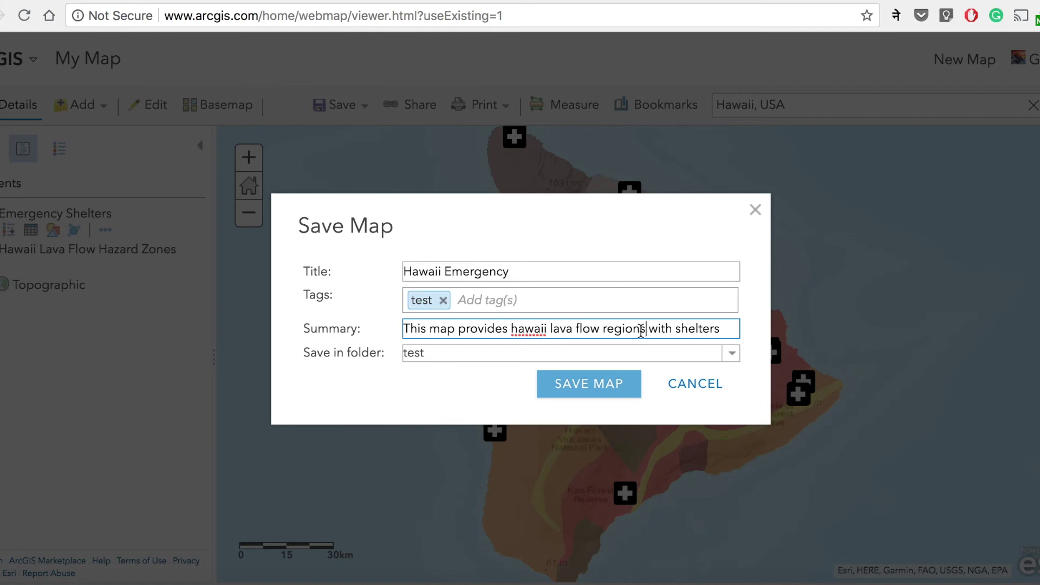
click(602, 386)
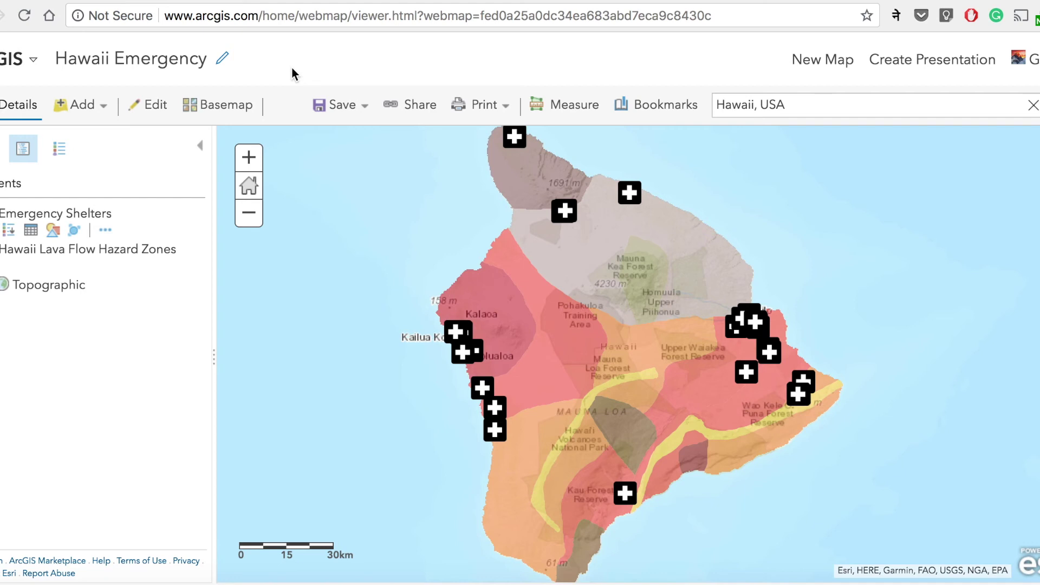
Share the map with Everyone (public), select its short link, and close the Share dialog
click(407, 104)
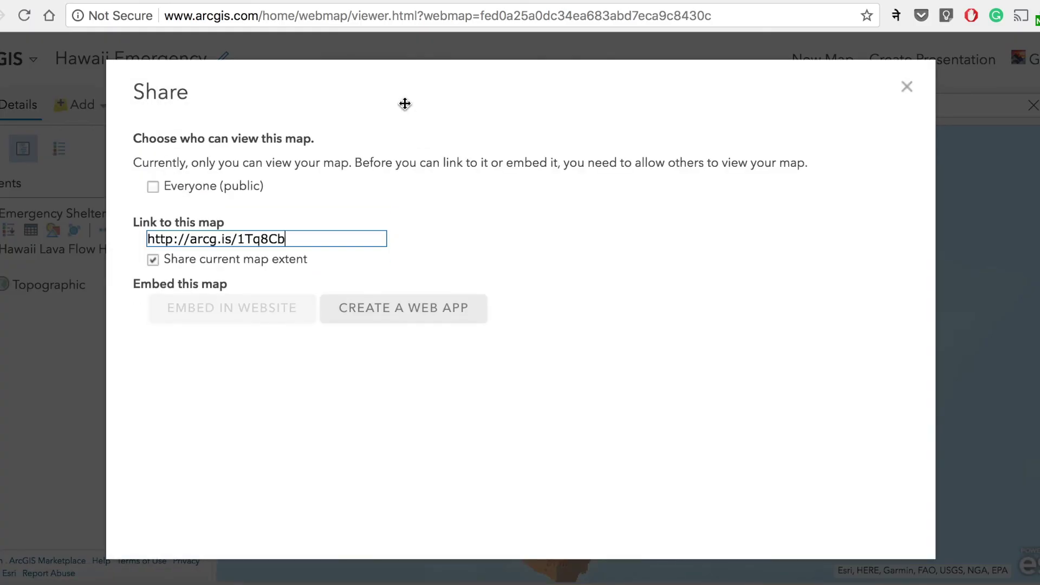
click(207, 187)
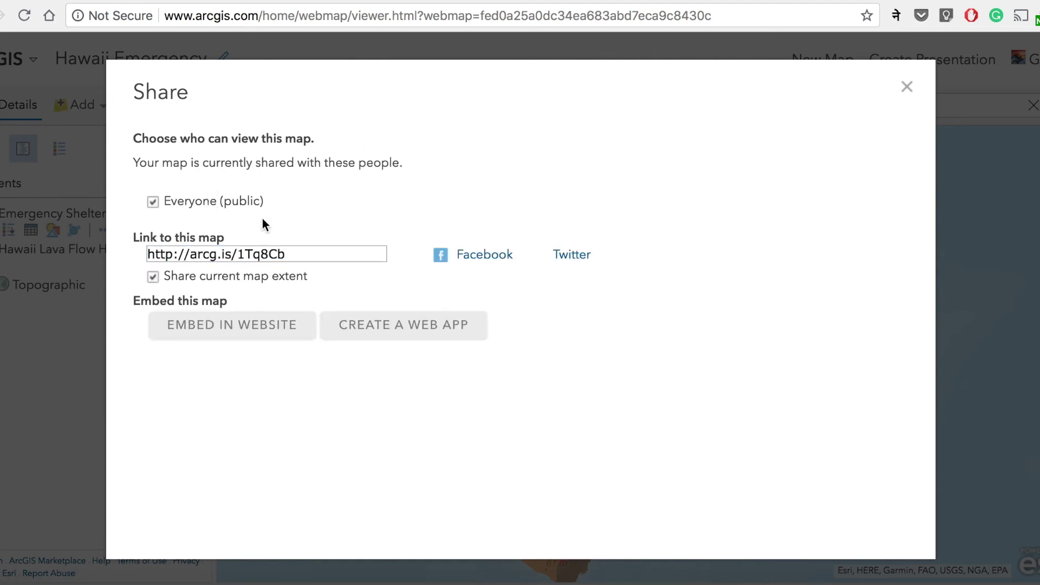
drag(294, 255, 129, 249)
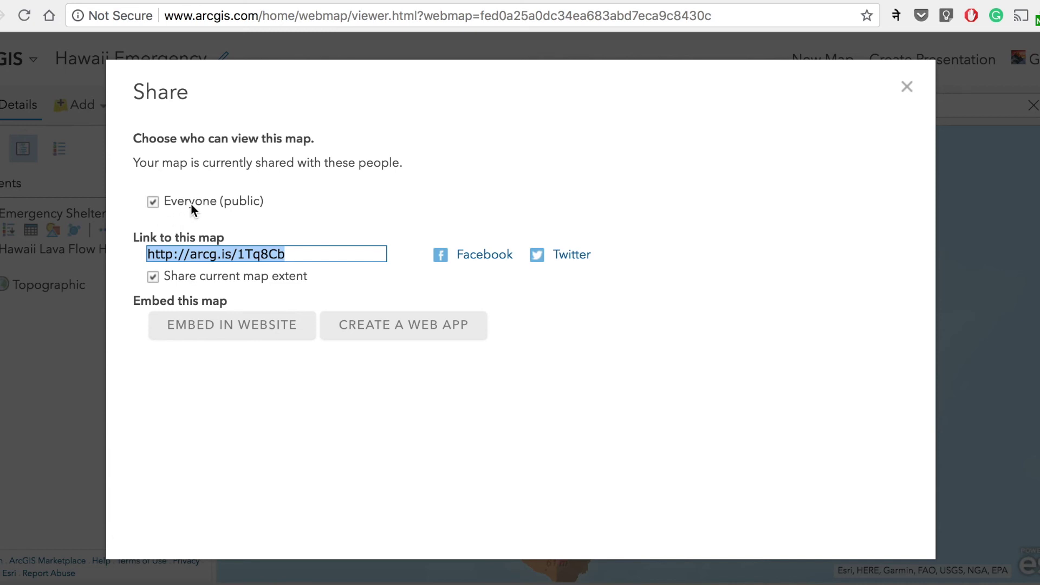
click(202, 258)
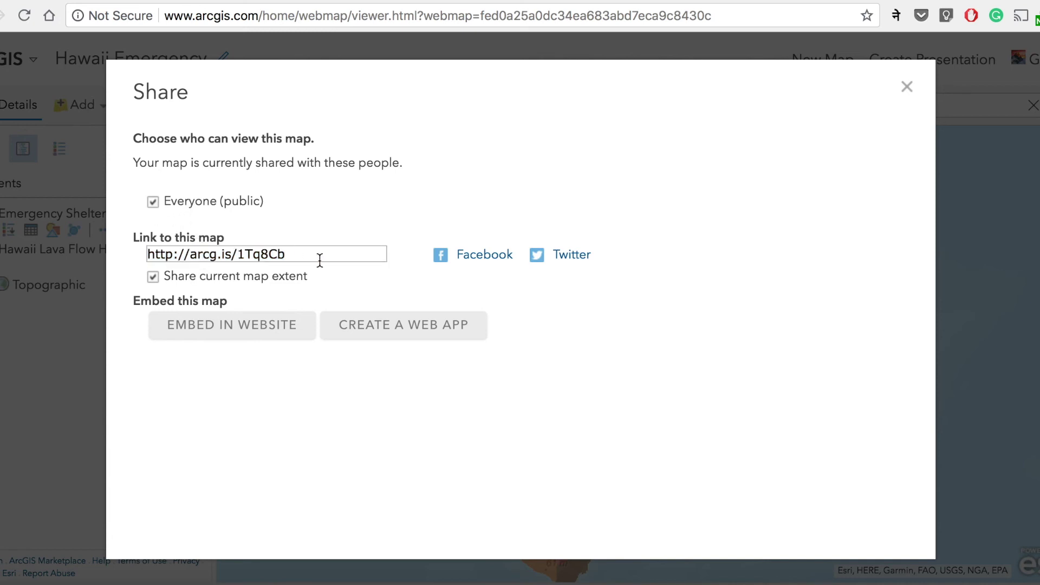
drag(319, 260, 143, 252)
right_click(165, 254)
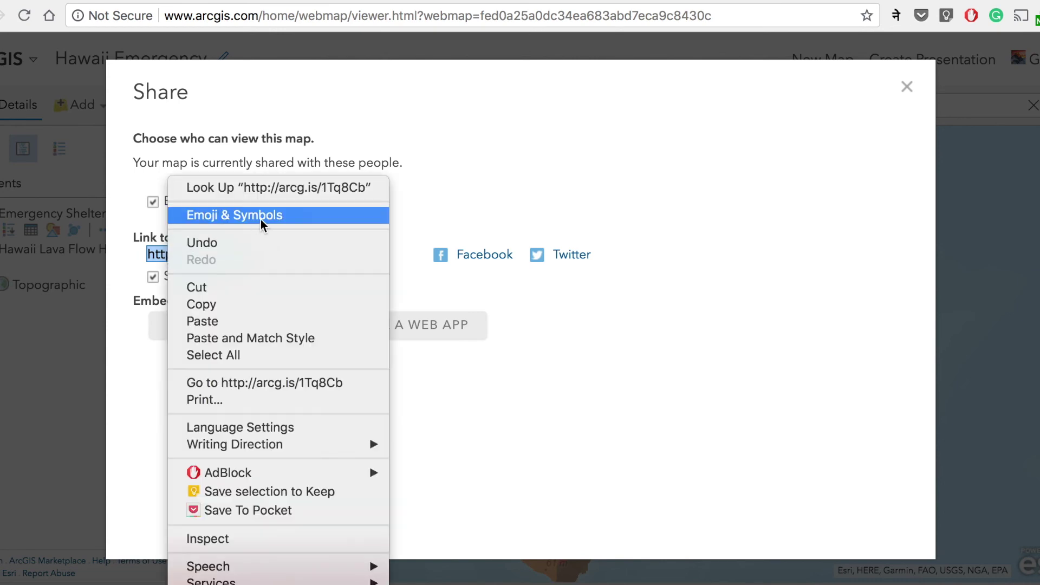
click(578, 424)
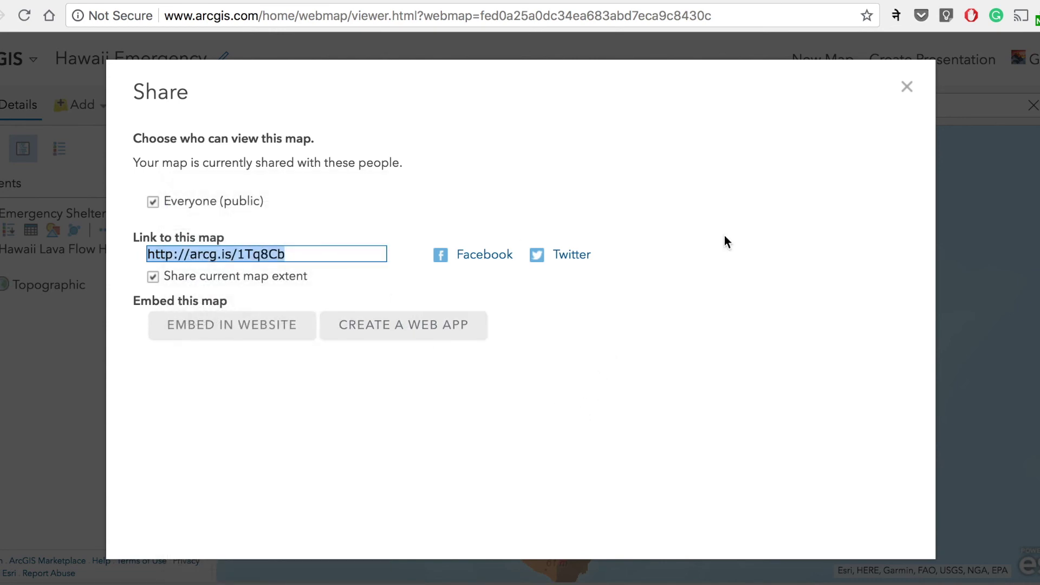
click(908, 88)
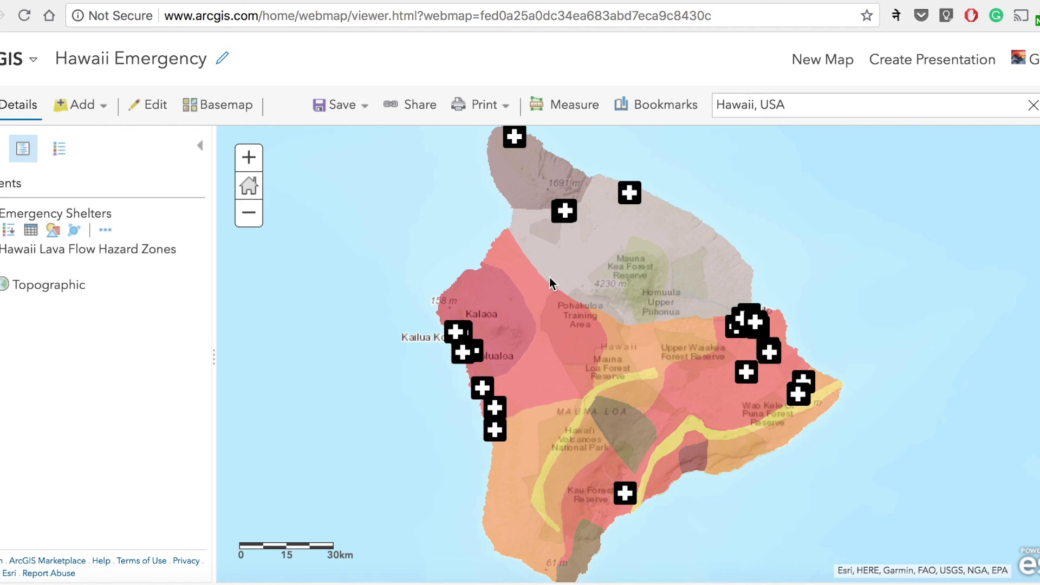
click(105, 232)
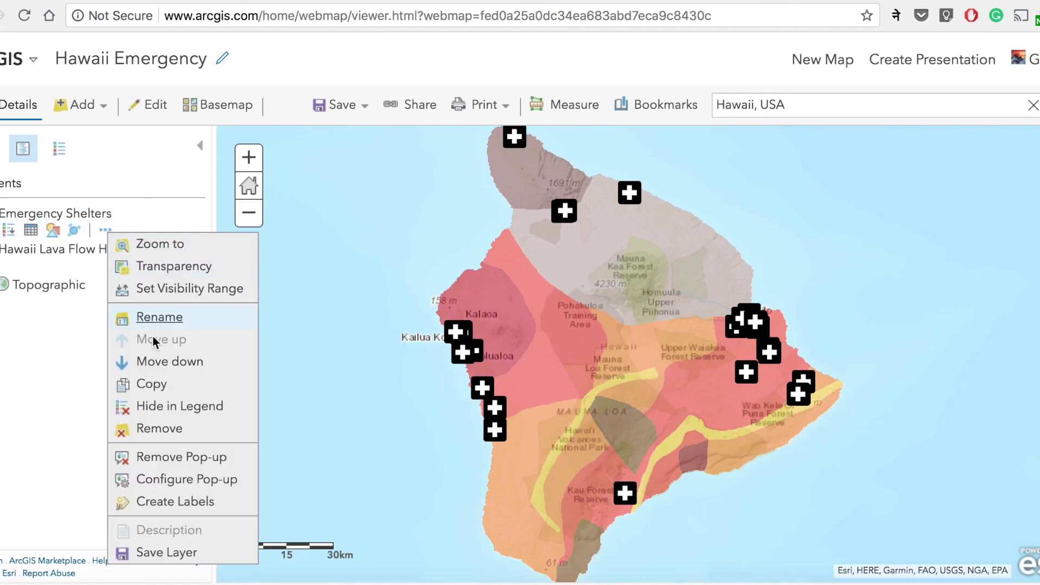
click(89, 412)
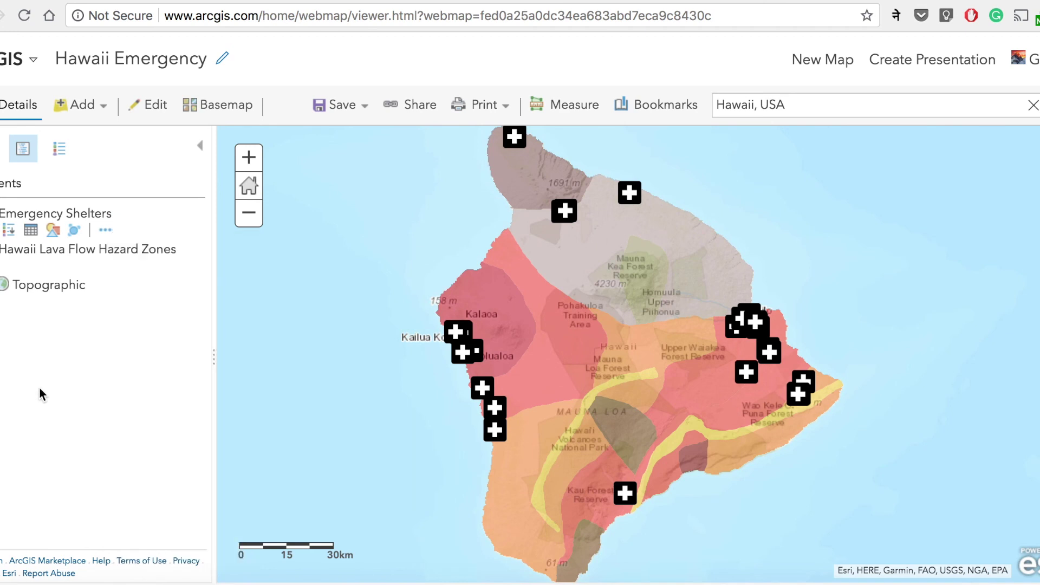